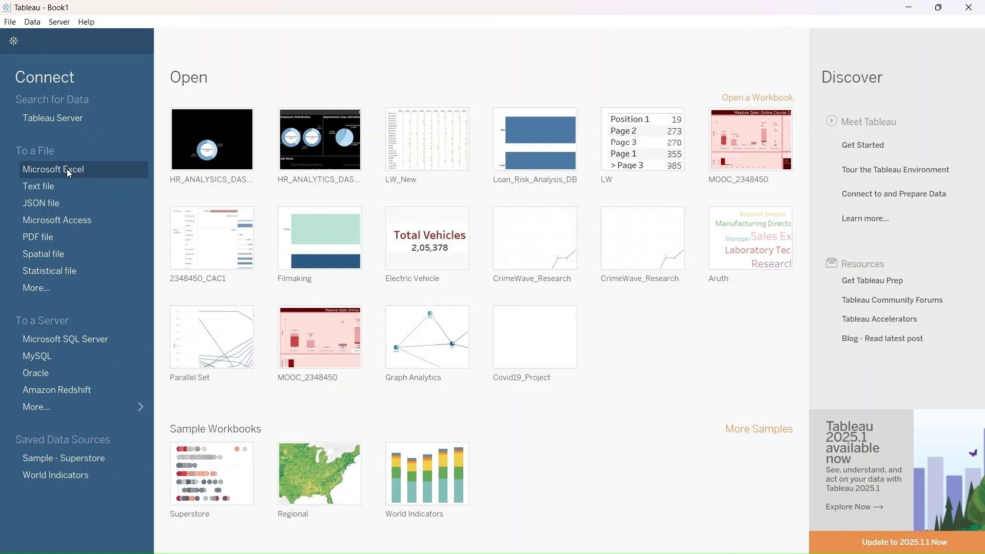
Connect to the Excel workbook DMart_Superstore.xls, add its Orders table to the data source and review its columns.
{"action": "left_click", "coordinate": [69, 171]}
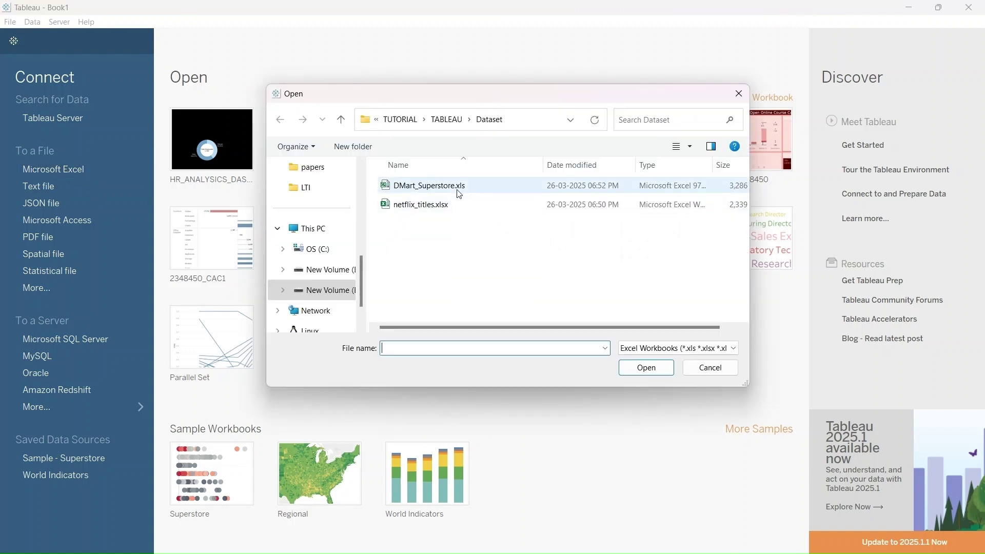
{"action": "double_click", "coordinate": [492, 191]}
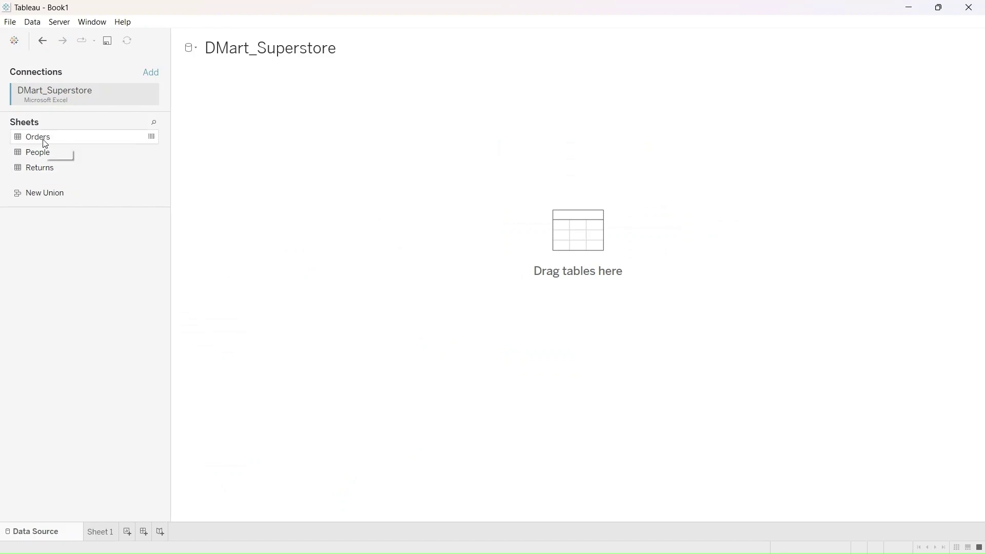
{"action": "left_click_drag", "start_coordinate": [44, 139], "coordinate": [273, 117]}
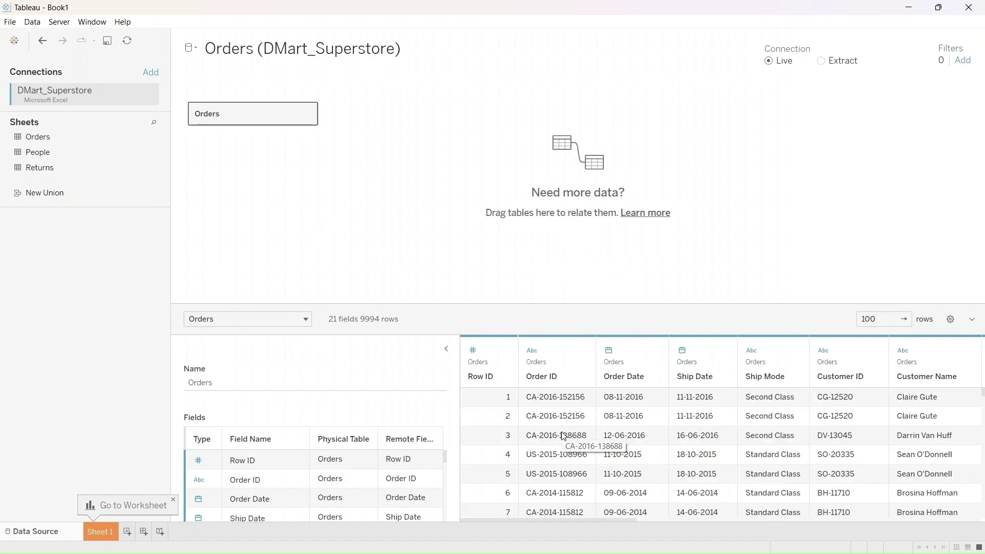
{"action": "scroll", "coordinate": [746, 434], "scroll_direction": "right", "scroll_amount": 5}
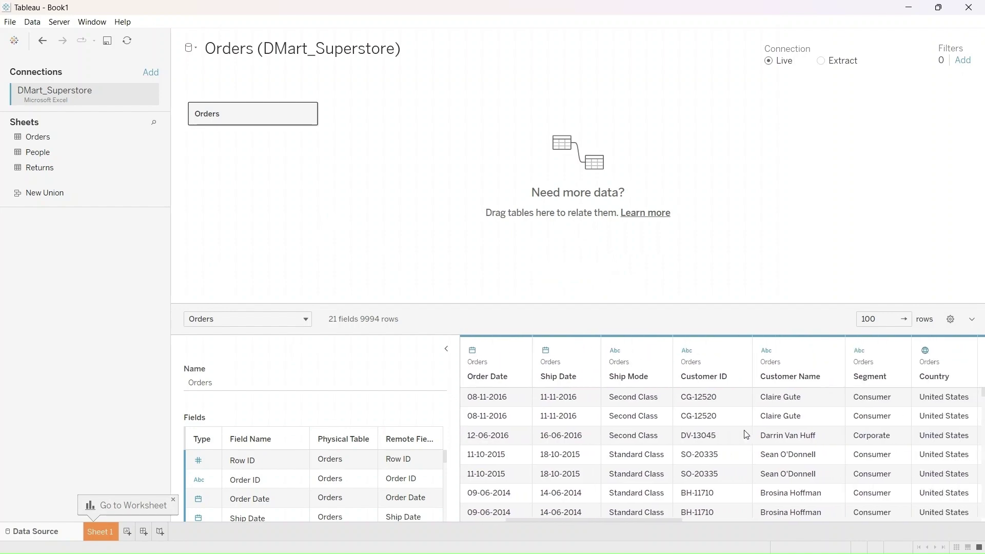
{"action": "scroll", "coordinate": [746, 434], "scroll_direction": "right", "scroll_amount": 8}
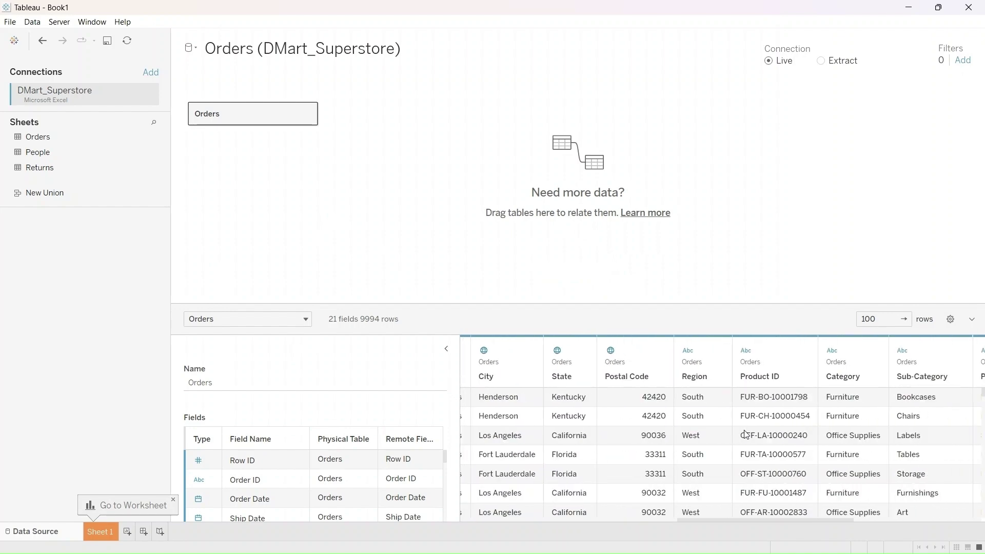
{"action": "scroll", "coordinate": [747, 435], "scroll_direction": "right", "scroll_amount": 3}
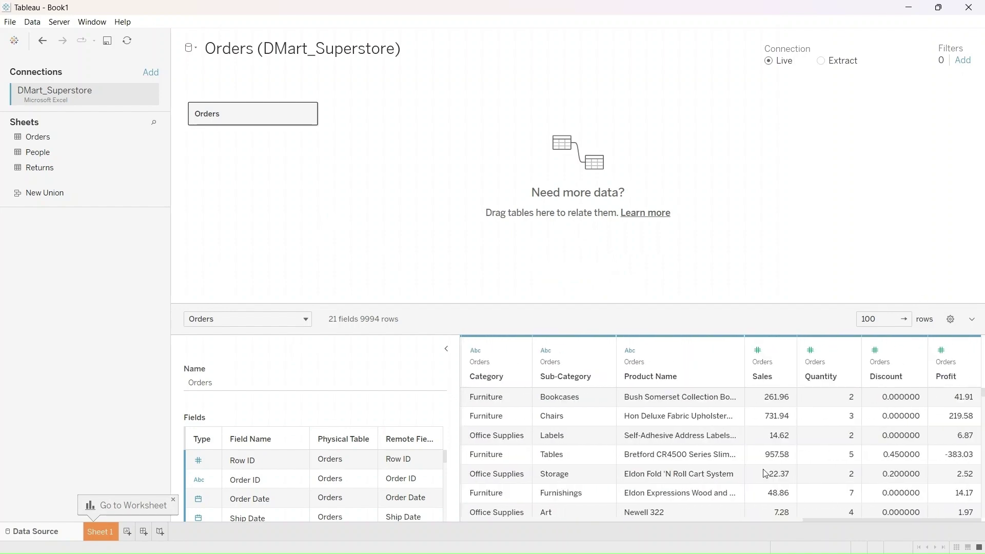
Go to the Sheet 1 worksheet and set its view fit to Entire View.
{"action": "left_click", "coordinate": [103, 535]}
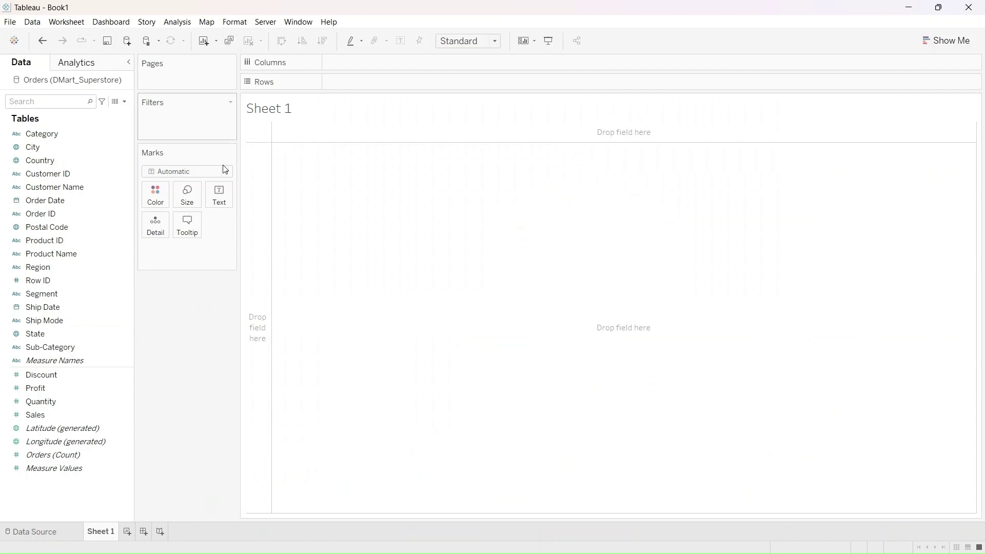
{"action": "left_click", "coordinate": [495, 42]}
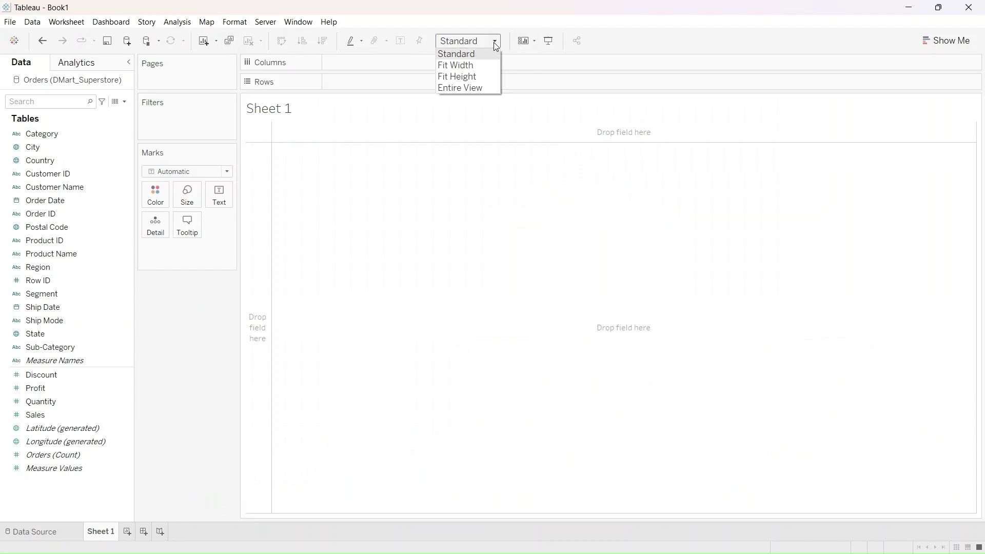
{"action": "left_click", "coordinate": [473, 88]}
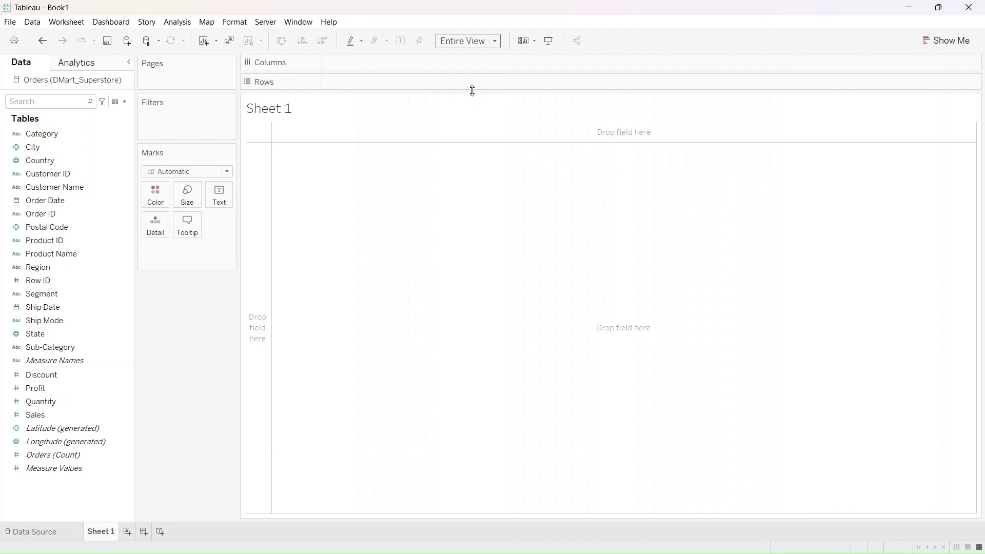
Rename the worksheet as Waterfall Chart.
{"action": "double_click", "coordinate": [106, 532]}
{"action": "type", "text": "Waterfall Char"}
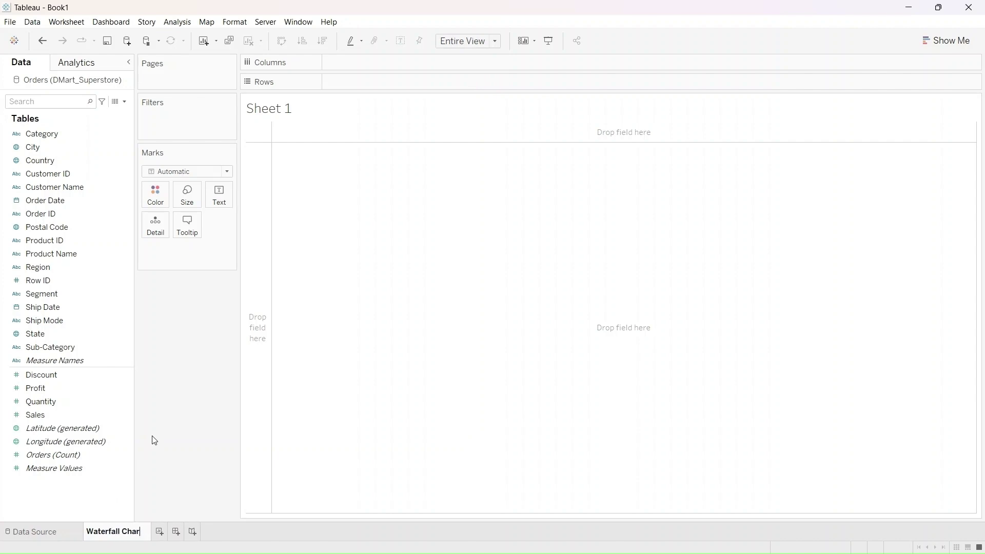
{"action": "type", "text": "t"}
{"action": "key", "text": "Return"}
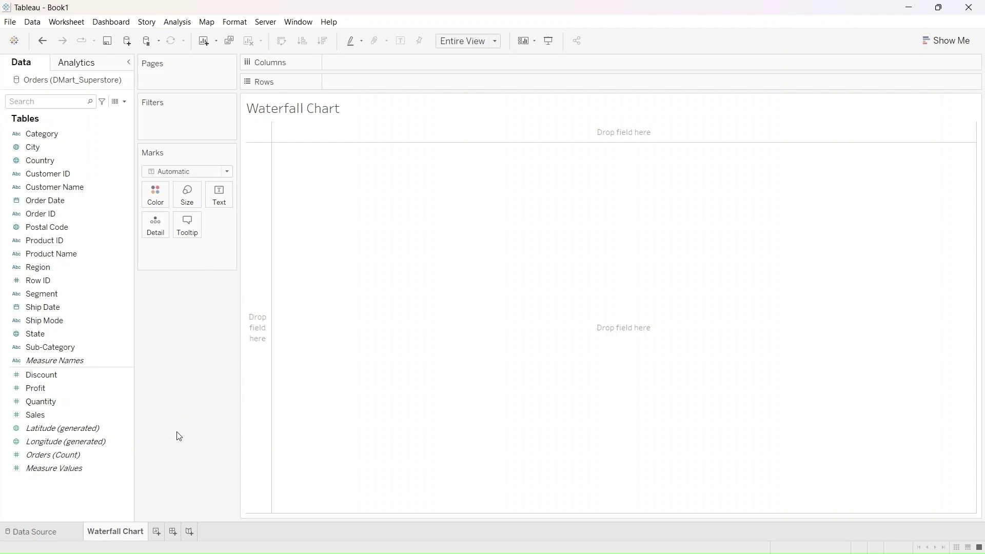
Build a bar chart with Sub-Category on Columns and the sum of Sales on Rows.
{"action": "left_click", "coordinate": [66, 348]}
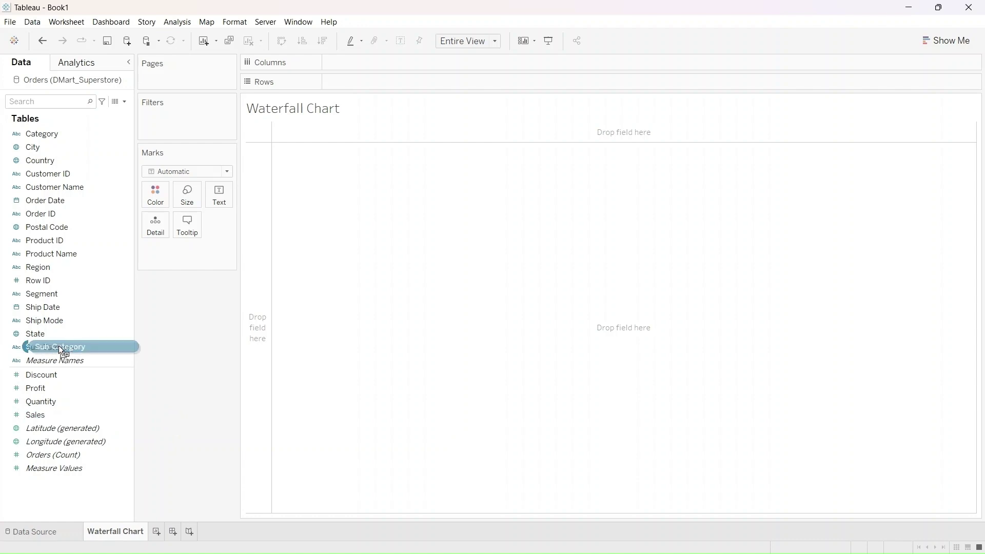
{"action": "left_click_drag", "start_coordinate": [58, 345], "coordinate": [57, 348]}
{"action": "double_click", "coordinate": [58, 348]}
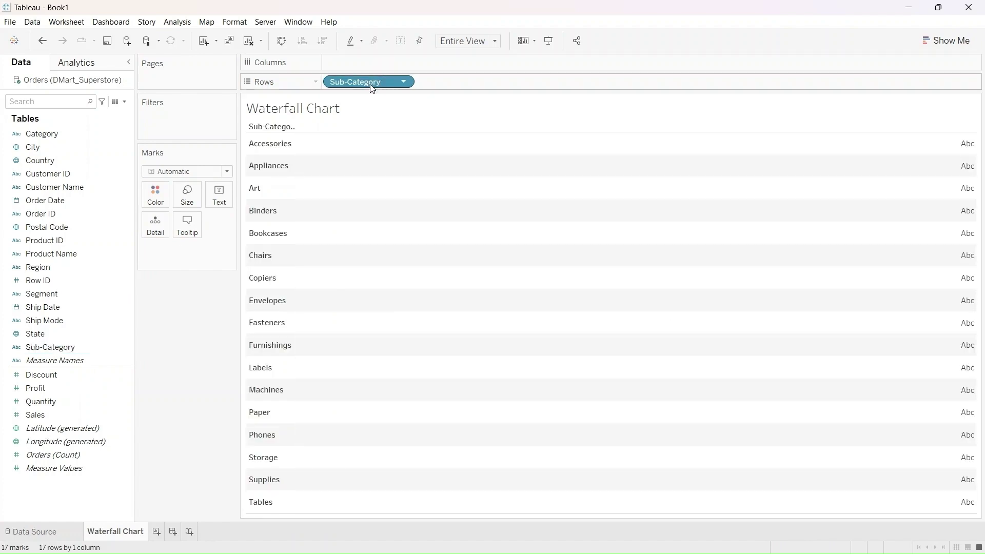
{"action": "left_click_drag", "start_coordinate": [373, 81], "coordinate": [371, 64]}
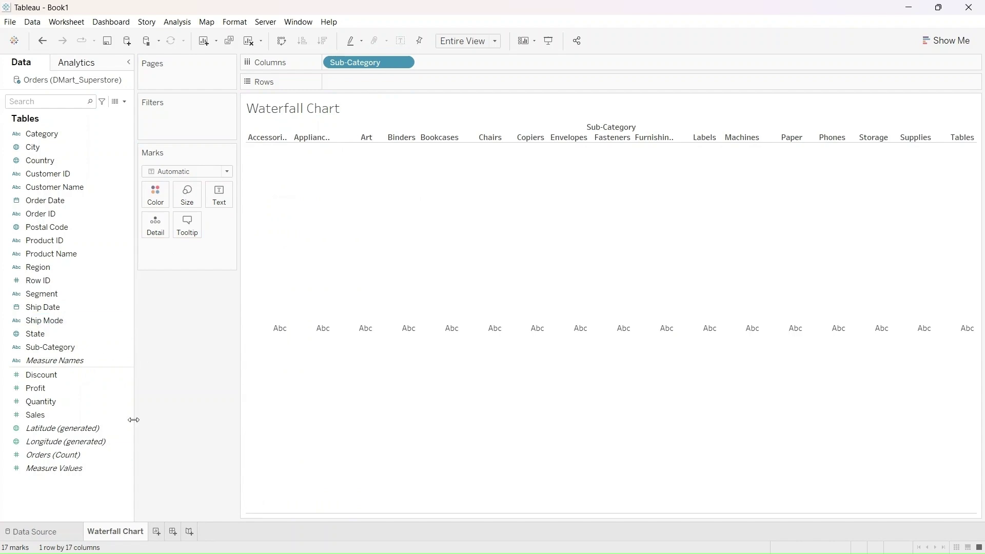
{"action": "left_click_drag", "start_coordinate": [43, 418], "coordinate": [374, 86]}
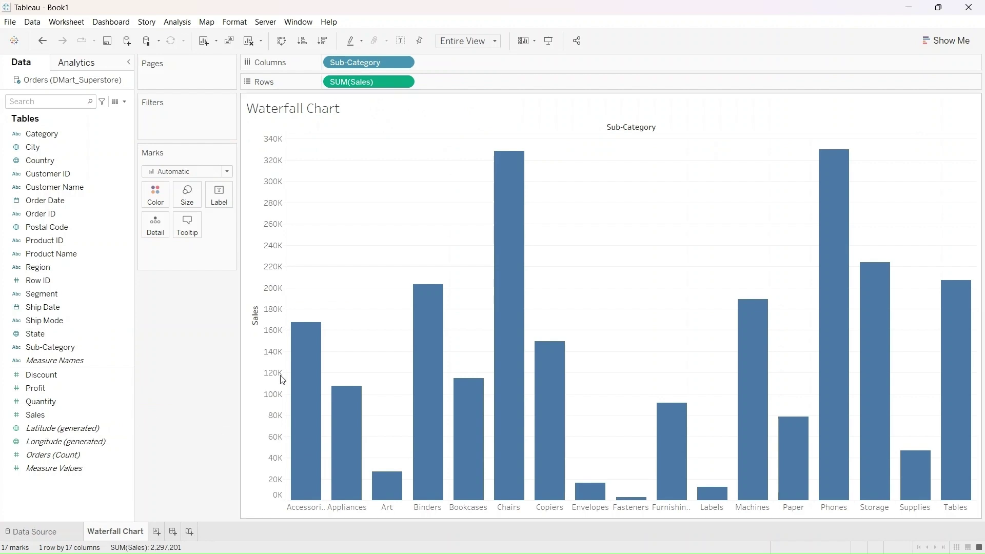
{"action": "mouse_move", "coordinate": [501, 243]}
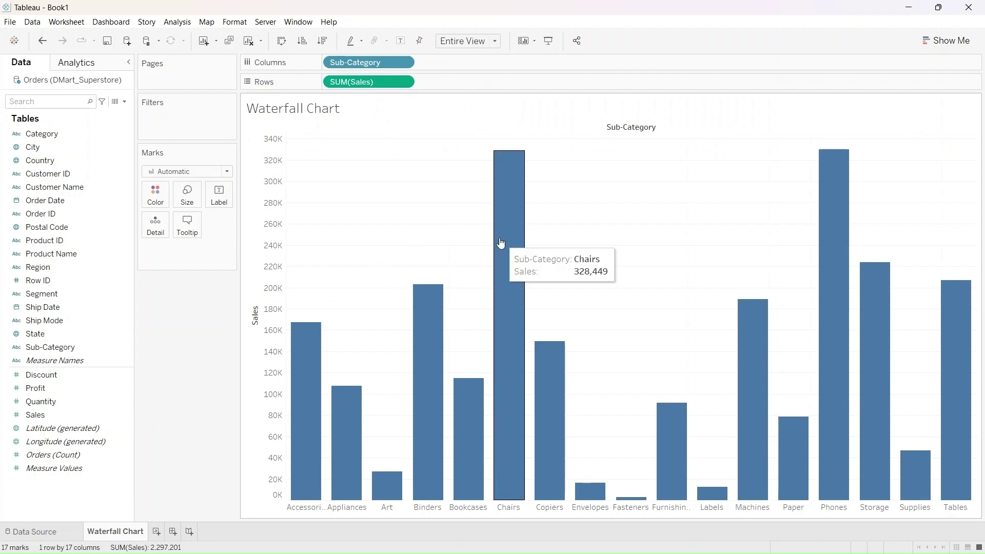
Apply the Running Total quick table calculation to SUM(Sales) on Rows.
{"action": "left_click", "coordinate": [405, 83]}
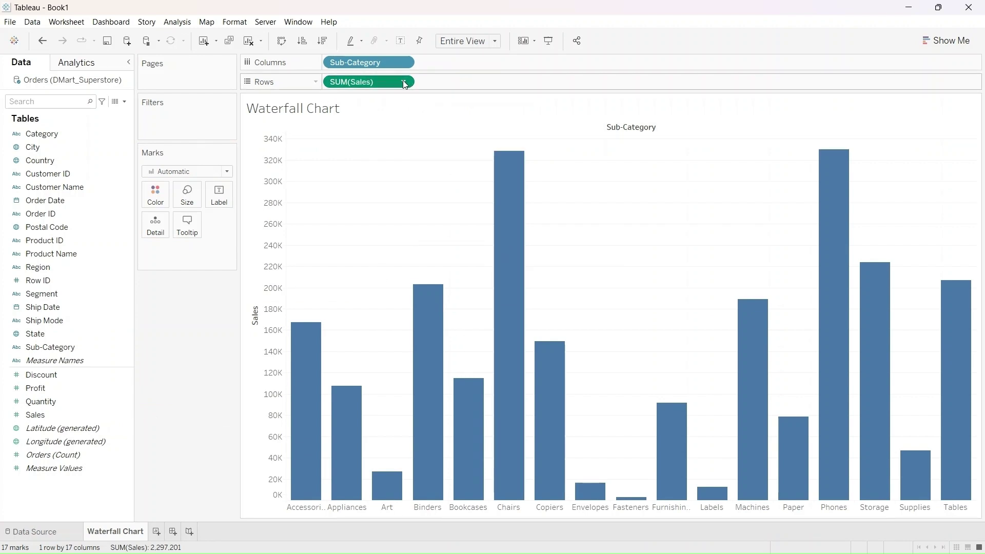
{"action": "mouse_move", "coordinate": [369, 278]}
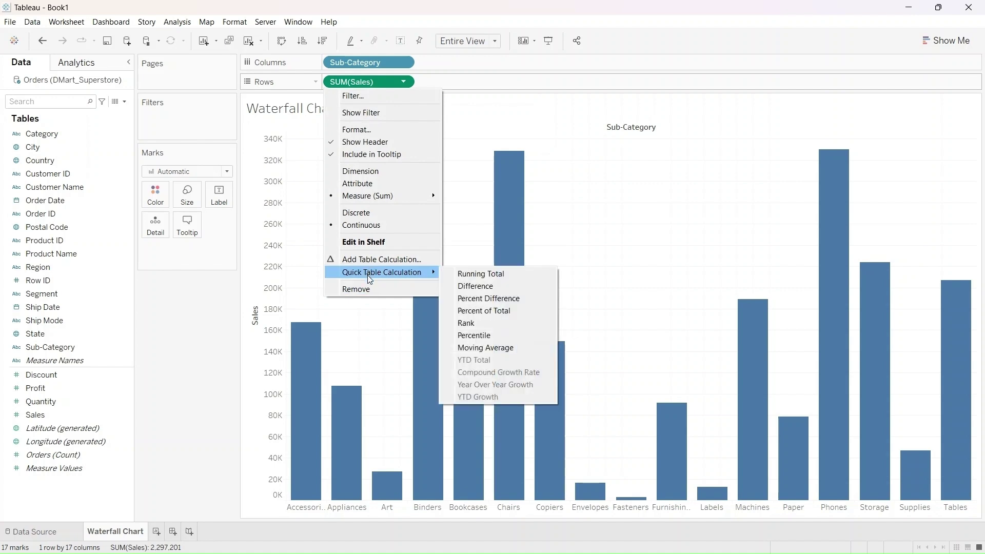
{"action": "left_click", "coordinate": [520, 272]}
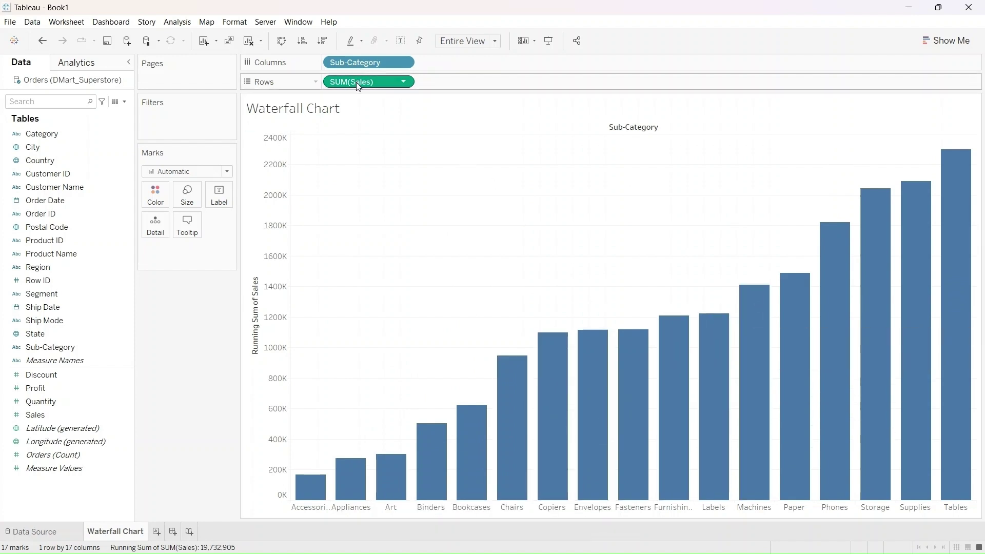
Label the bars with the running total of Sales and change the mark type to Gantt Bar.
{"action": "left_click_drag", "start_coordinate": [358, 86], "coordinate": [219, 189]}
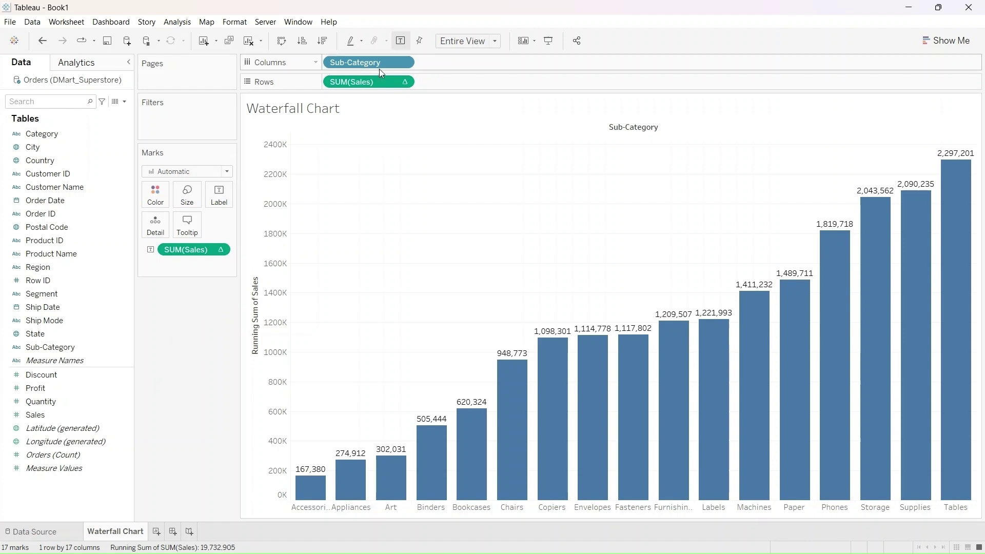
{"action": "left_click", "coordinate": [227, 172]}
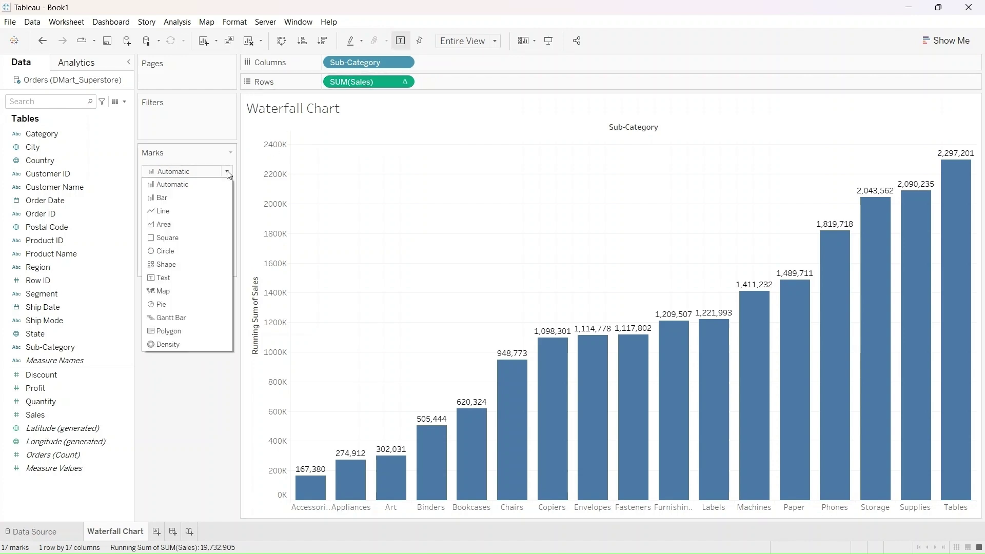
{"action": "left_click", "coordinate": [181, 323]}
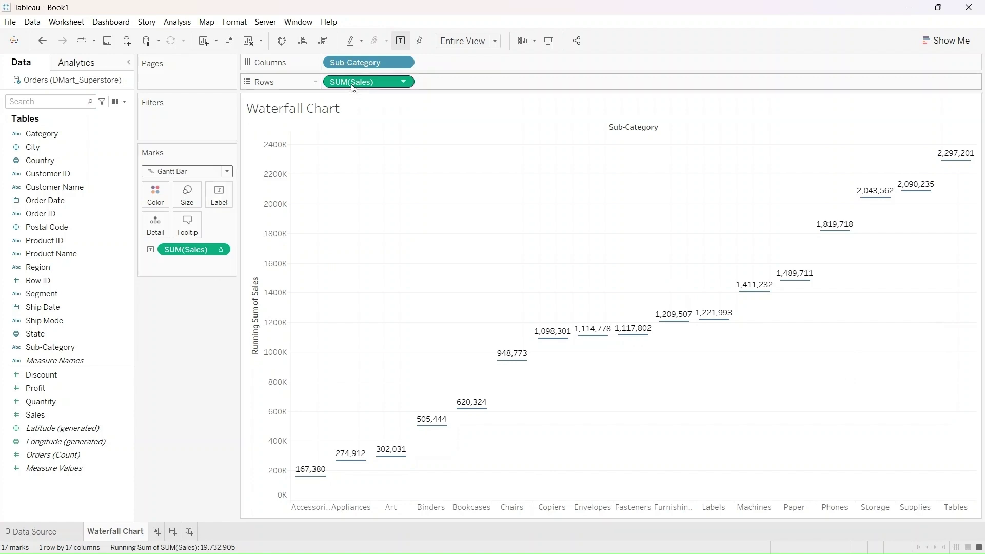
{"action": "left_click_drag", "start_coordinate": [353, 87], "coordinate": [187, 197]}
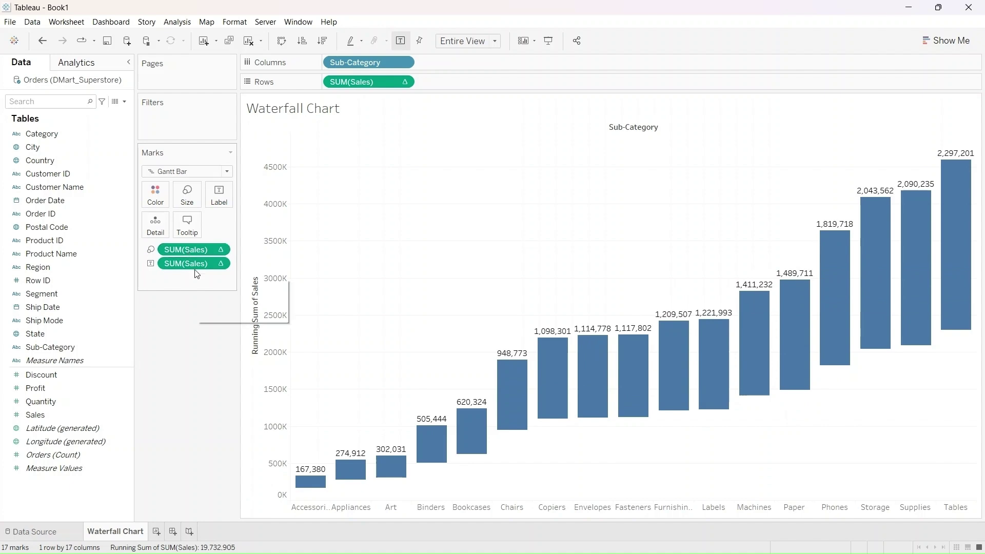
{"action": "left_click_drag", "start_coordinate": [183, 248], "coordinate": [41, 309]}
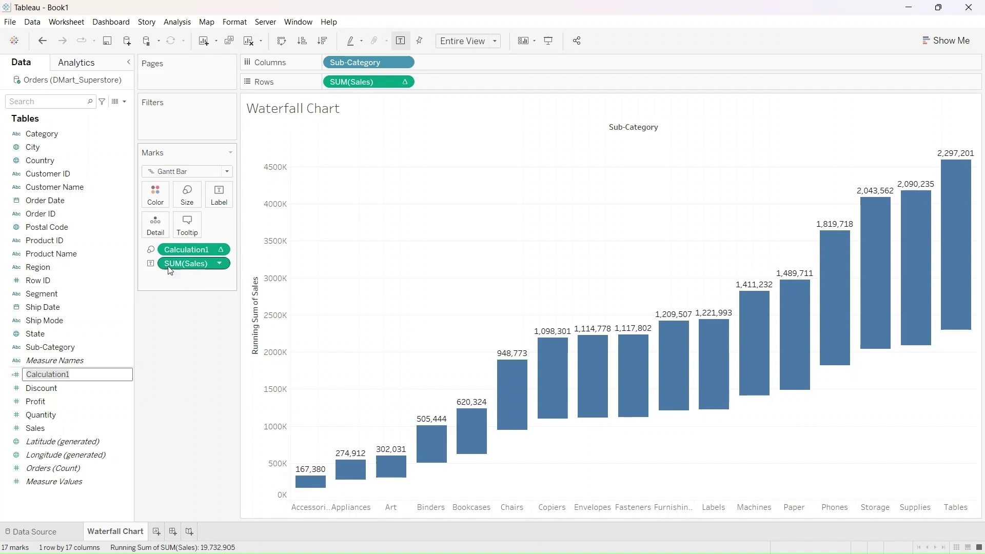
{"action": "left_click_drag", "start_coordinate": [192, 250], "coordinate": [117, 372]}
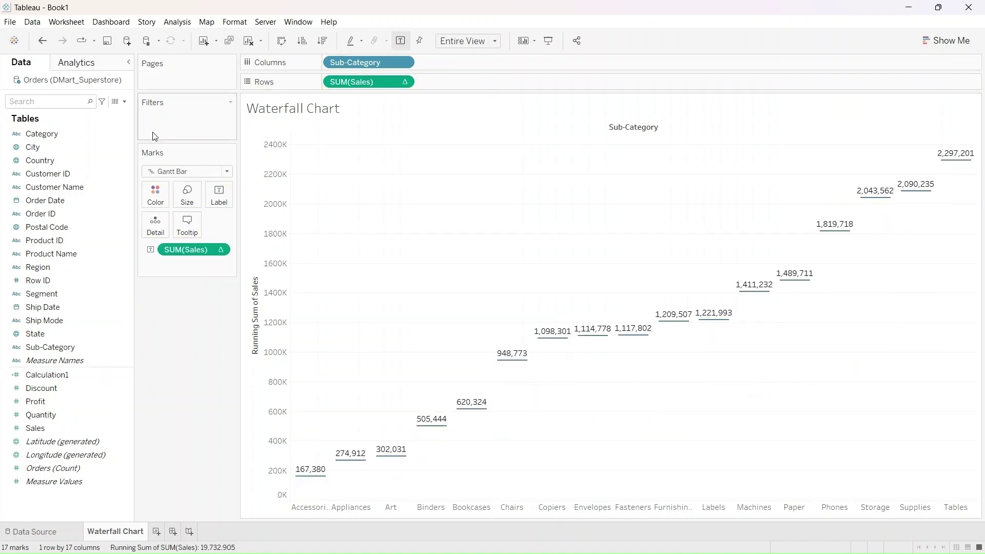
Create a calculated field named Size_Sales with the formula -[Sales].
{"action": "left_click", "coordinate": [125, 101]}
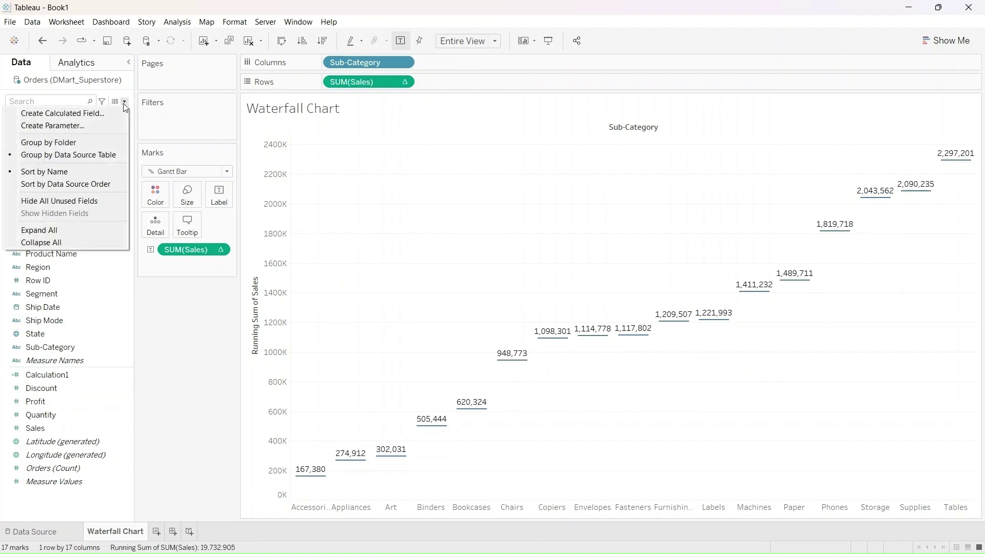
{"action": "left_click", "coordinate": [83, 115]}
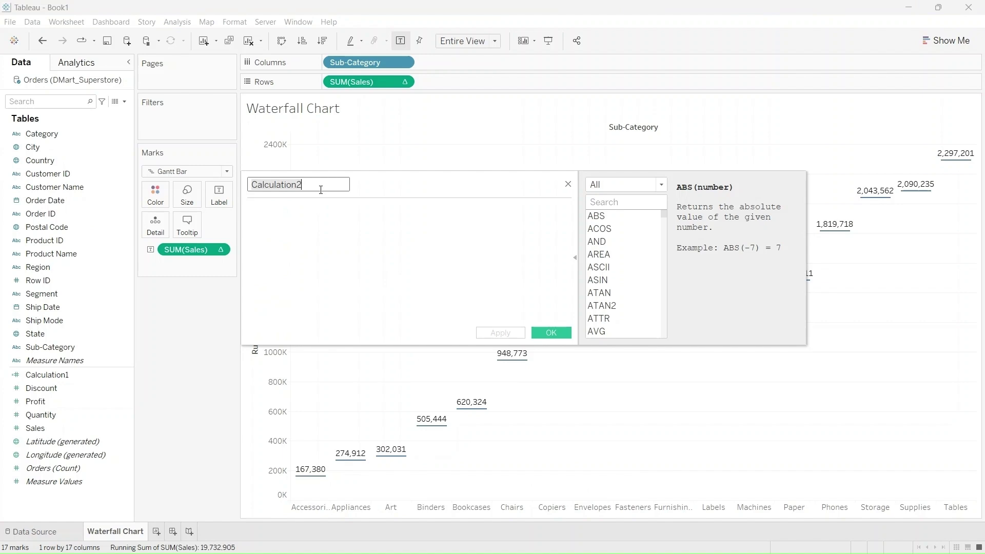
{"action": "type", "text": "Size"}
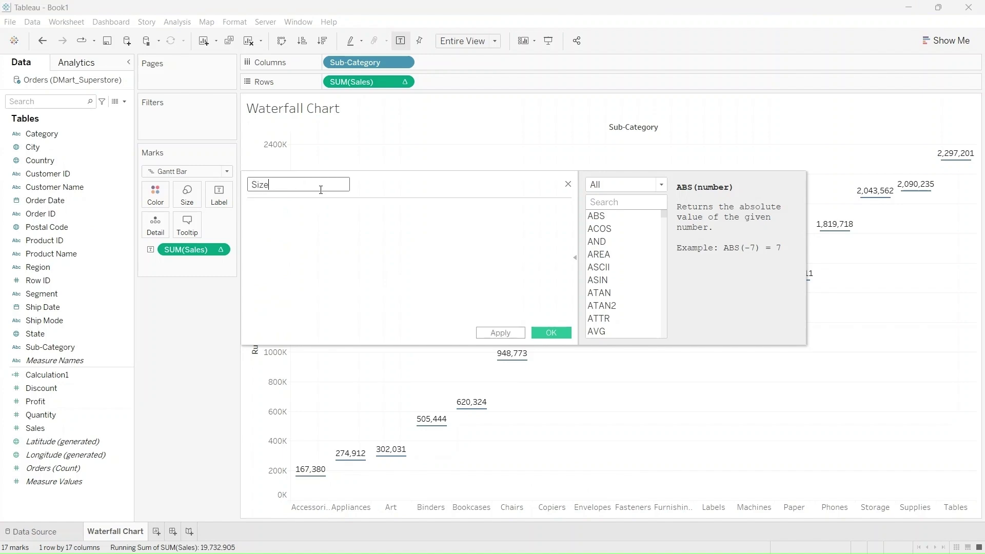
{"action": "type", "text": "_SDa"}
{"action": "left_click", "coordinate": [305, 220]}
{"action": "type", "text": "[Sales"}
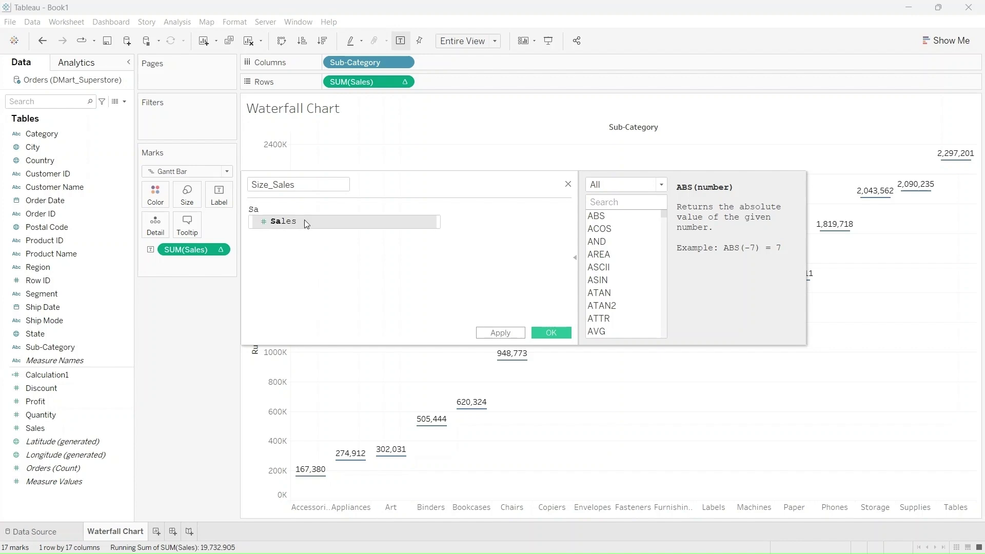
{"action": "key", "text": "Return"}
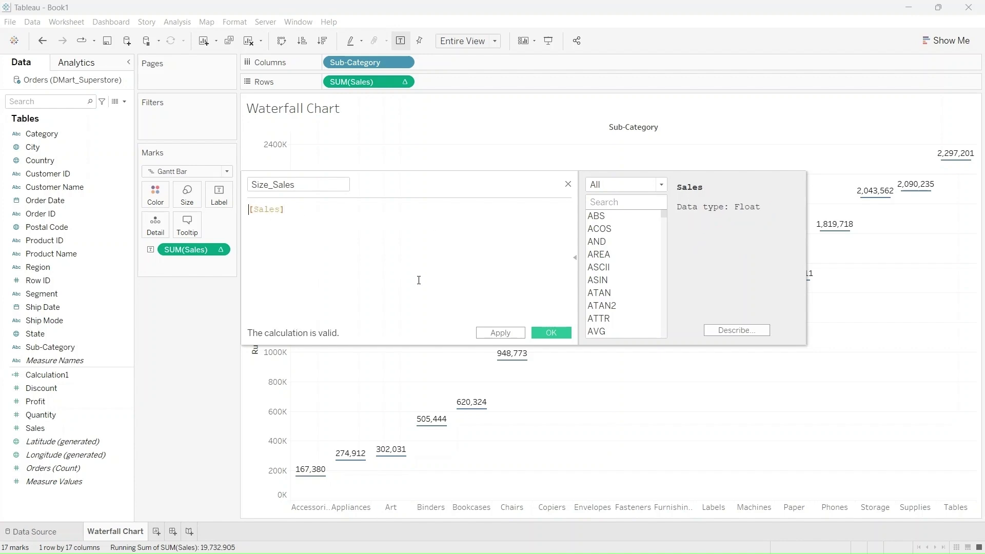
{"action": "key", "text": "Home"}
{"action": "type", "text": "-"}
{"action": "left_click", "coordinate": [552, 332]}
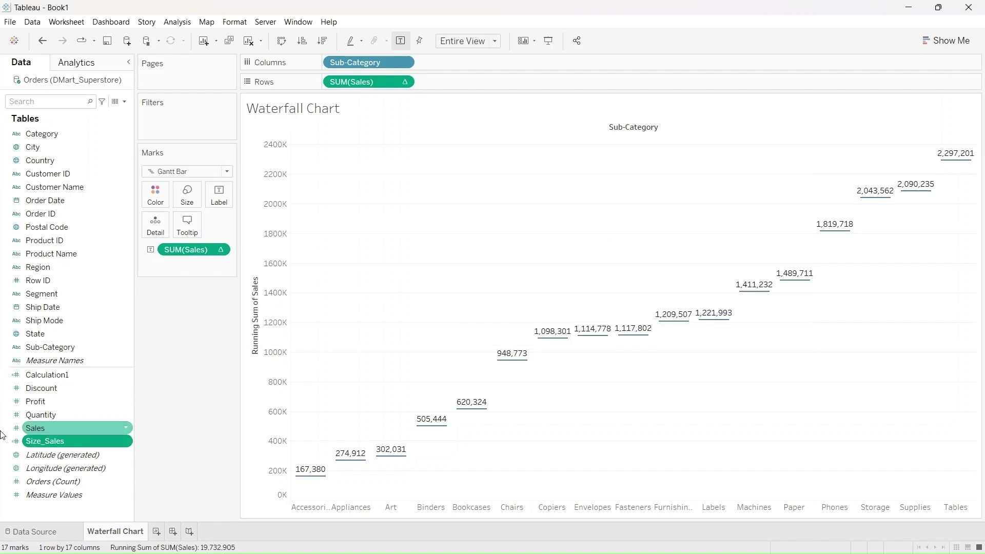
Size the Gantt bars by the sum of Size_Sales.
{"action": "left_click_drag", "start_coordinate": [63, 446], "coordinate": [183, 205]}
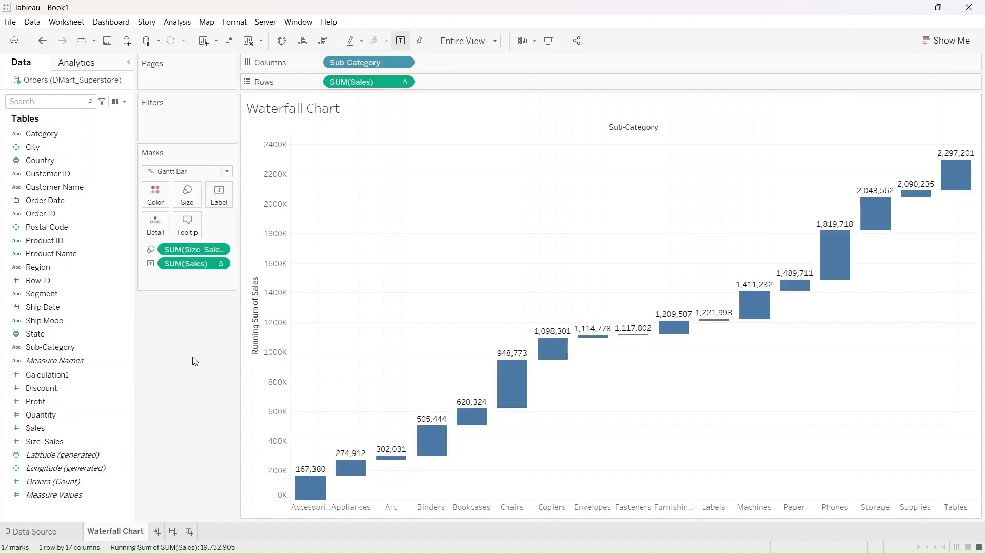
{"action": "mouse_move", "coordinate": [320, 490]}
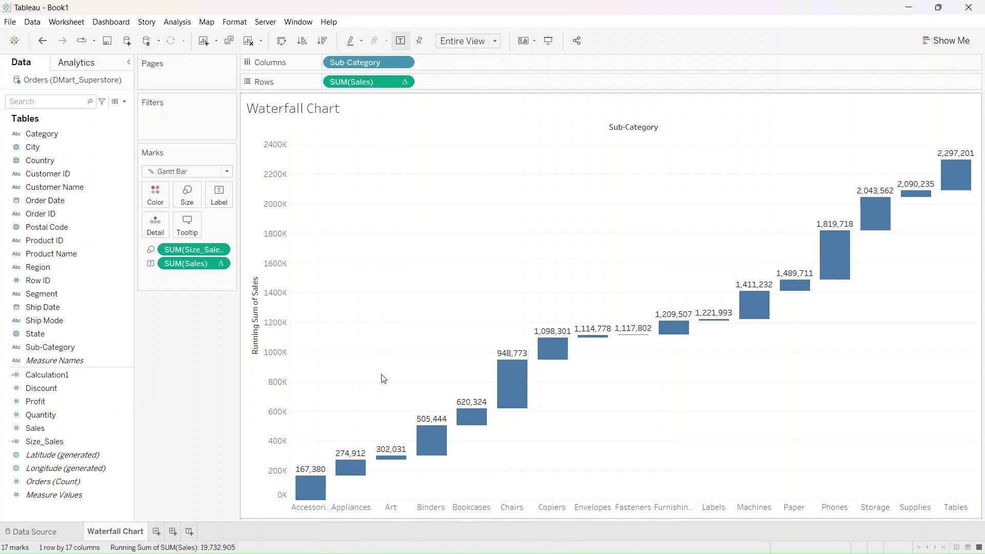
Try to remove the Size_Sales line from the tooltip text.
{"action": "mouse_move", "coordinate": [712, 325]}
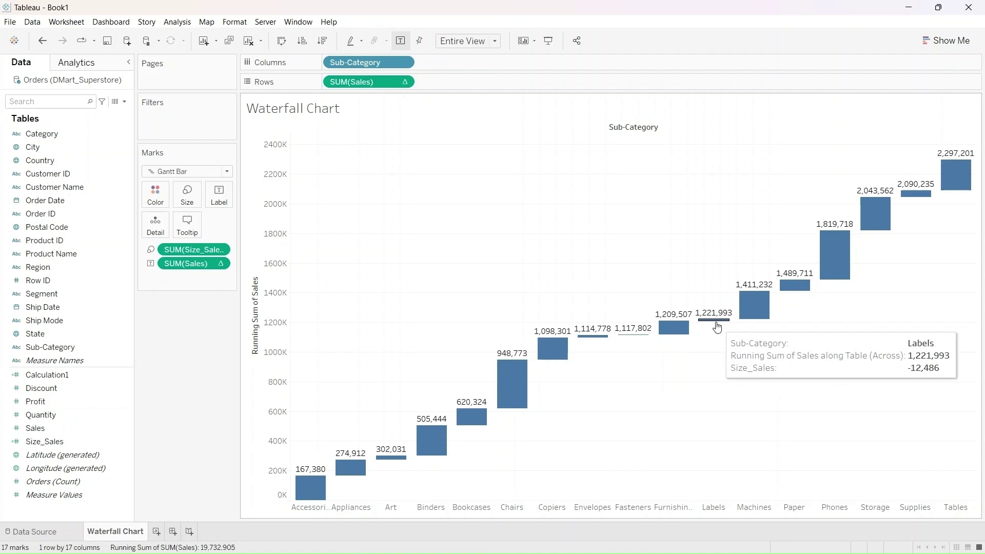
{"action": "left_click", "coordinate": [189, 223]}
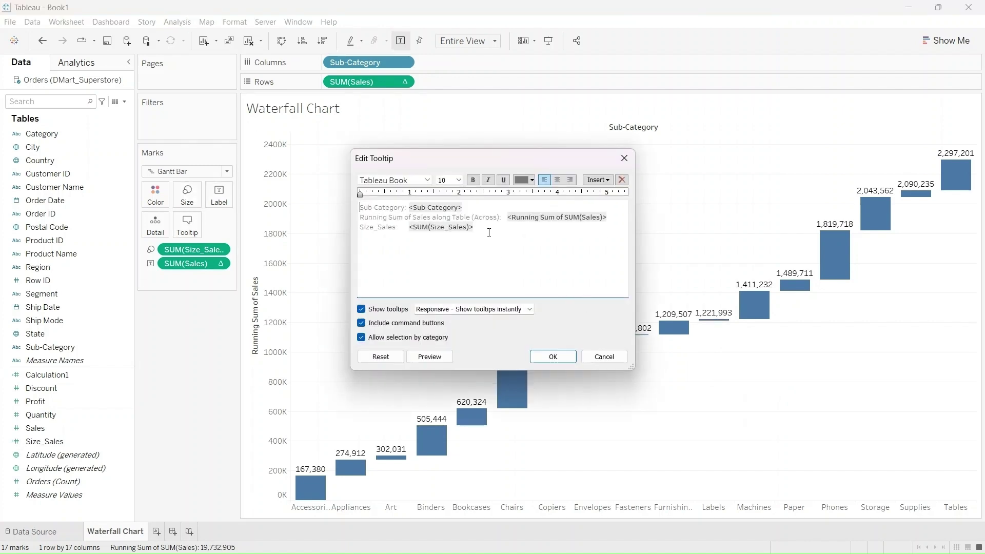
{"action": "left_click_drag", "start_coordinate": [489, 232], "coordinate": [625, 216]}
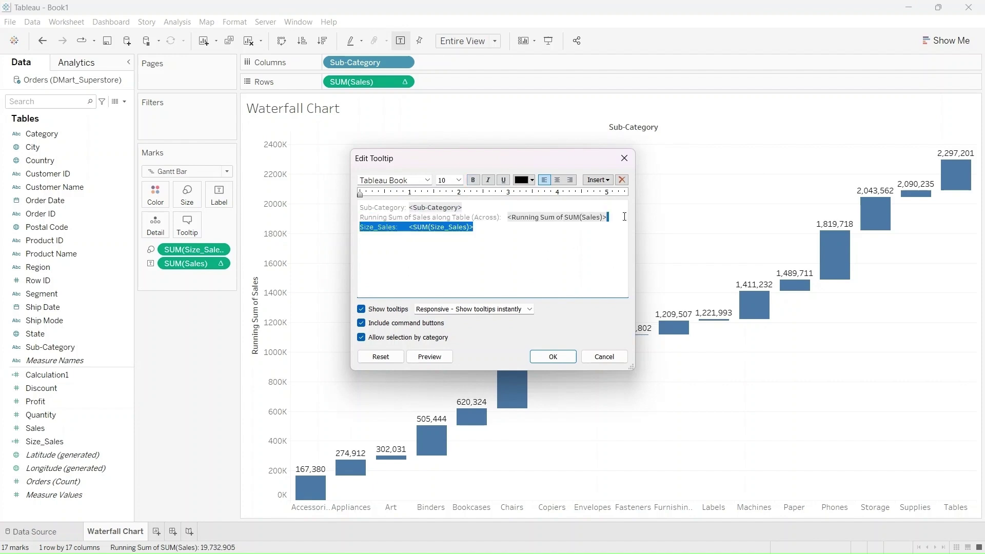
{"action": "left_click", "coordinate": [551, 356]}
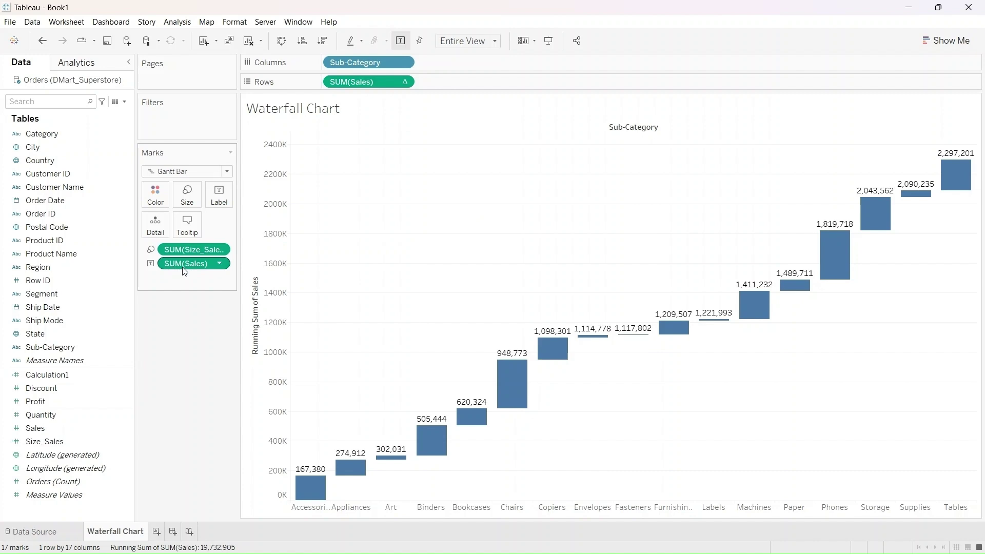
Replace the running total label on the bars with the plain sum of Sales.
{"action": "left_click", "coordinate": [222, 264]}
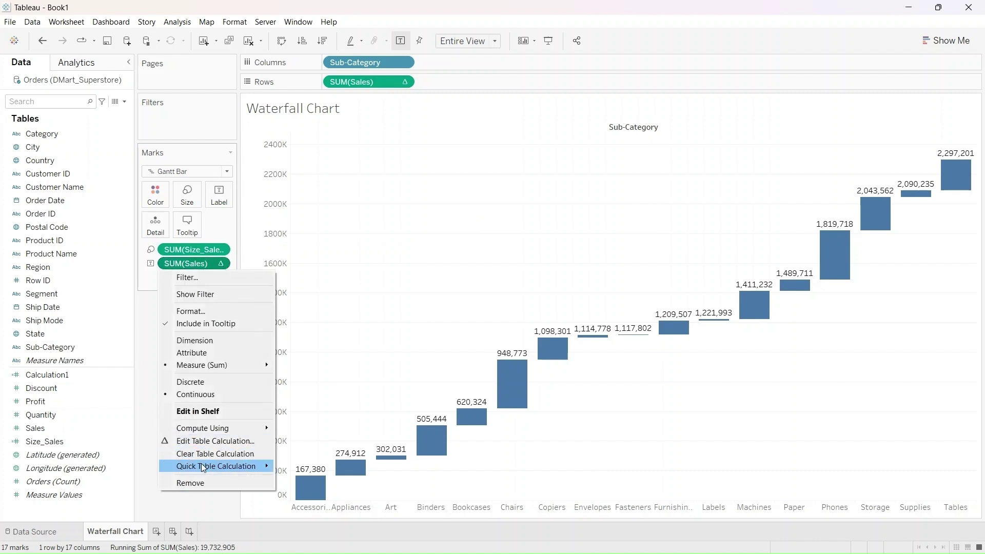
{"action": "left_click", "coordinate": [195, 481]}
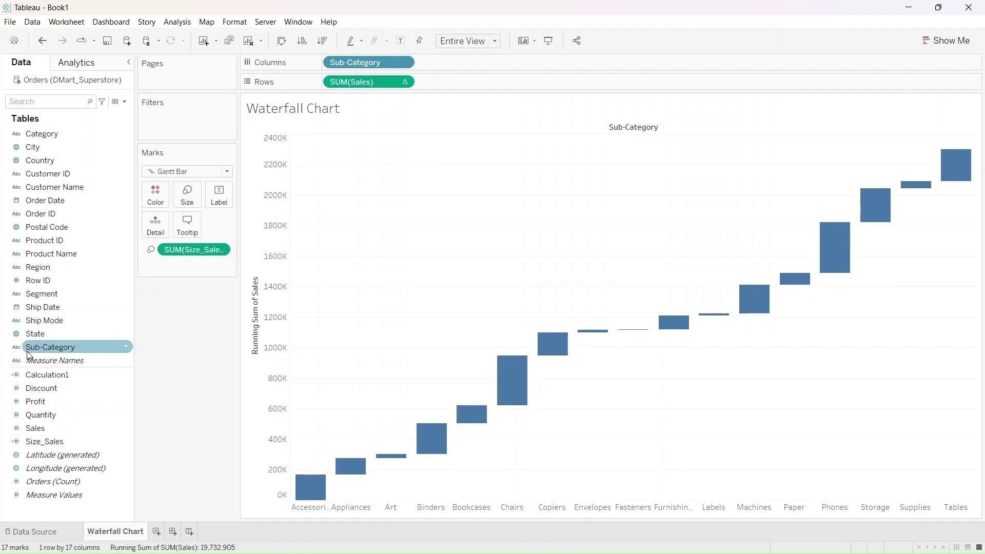
{"action": "left_click", "coordinate": [49, 431]}
{"action": "left_click_drag", "start_coordinate": [49, 433], "coordinate": [219, 194]}
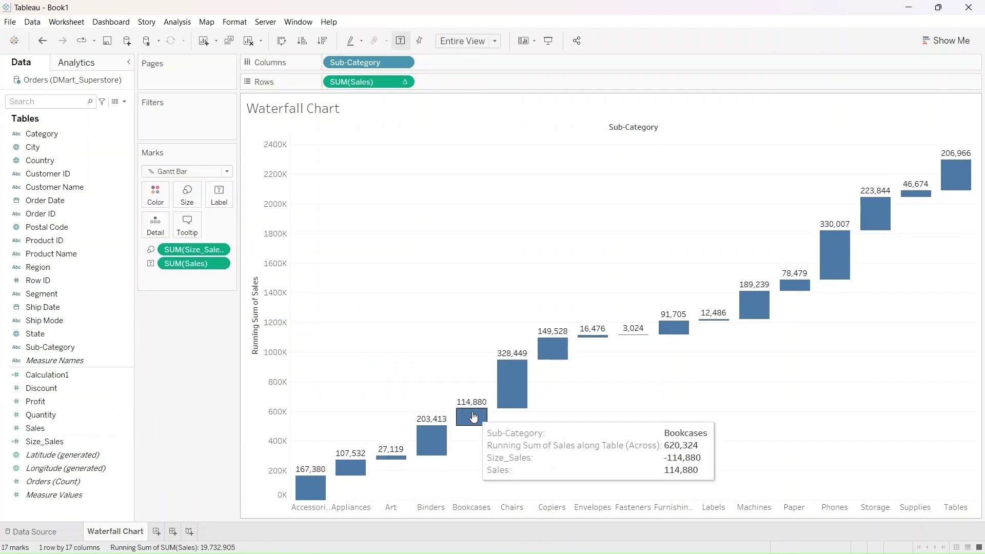
Delete the Running Sum of Sales and Size_Sales lines from the tooltip, keeping only Sub-Category and Sales.
{"action": "left_click", "coordinate": [186, 222]}
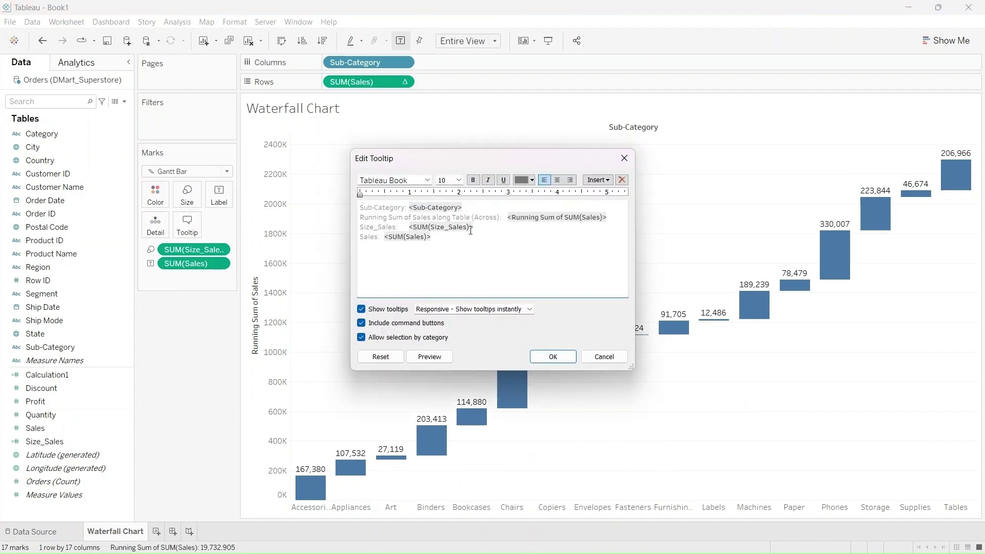
{"action": "left_click_drag", "start_coordinate": [482, 229], "coordinate": [477, 208]}
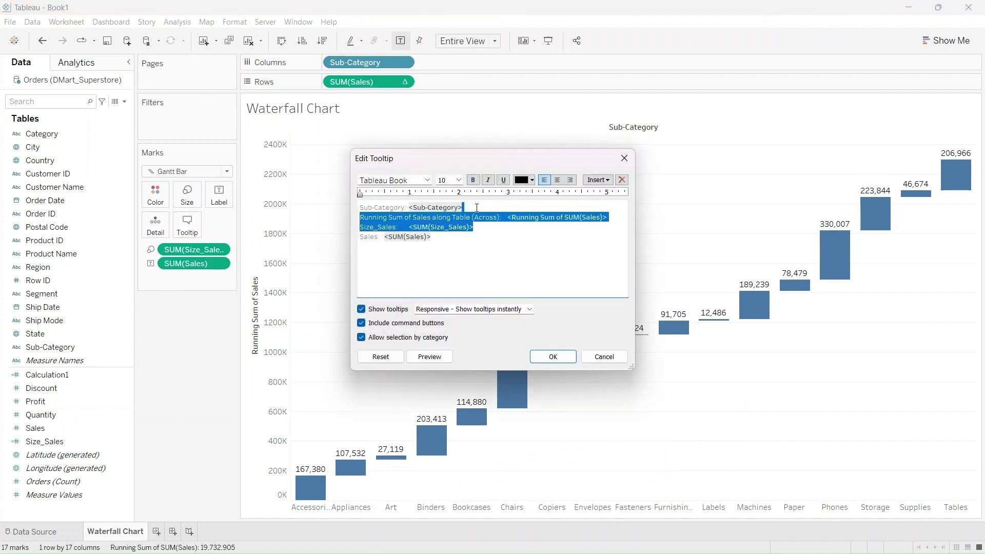
{"action": "key", "text": "Delete"}
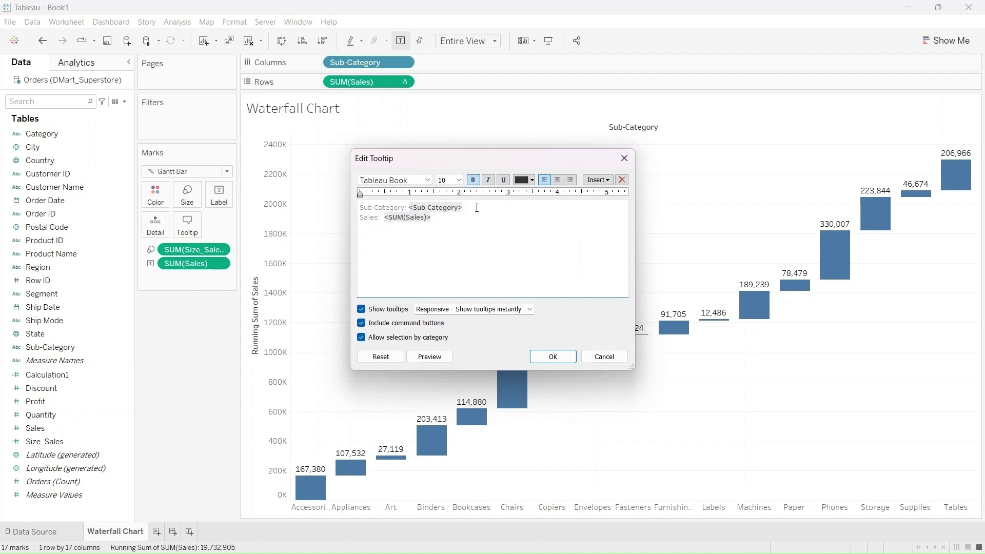
{"action": "left_click", "coordinate": [553, 357]}
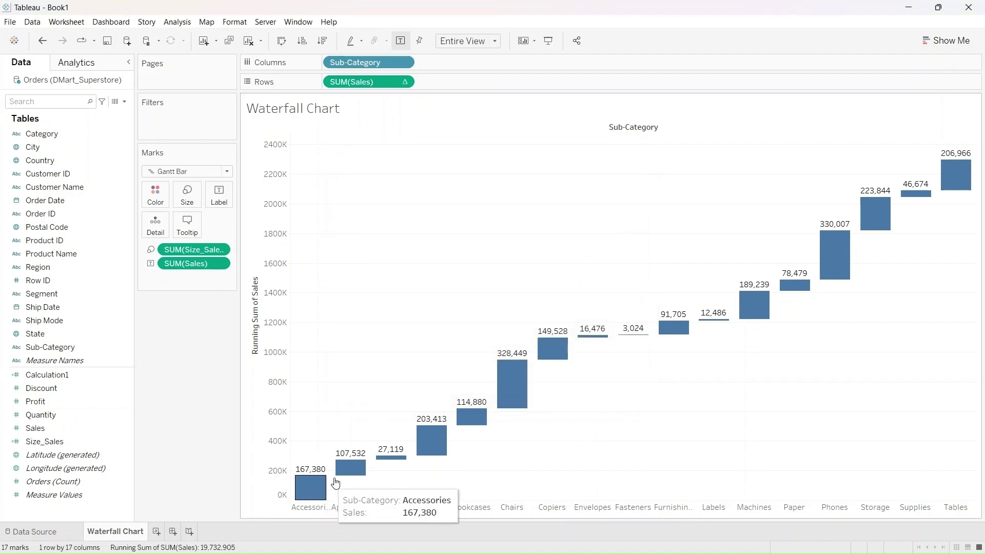
{"action": "mouse_move", "coordinate": [347, 480]}
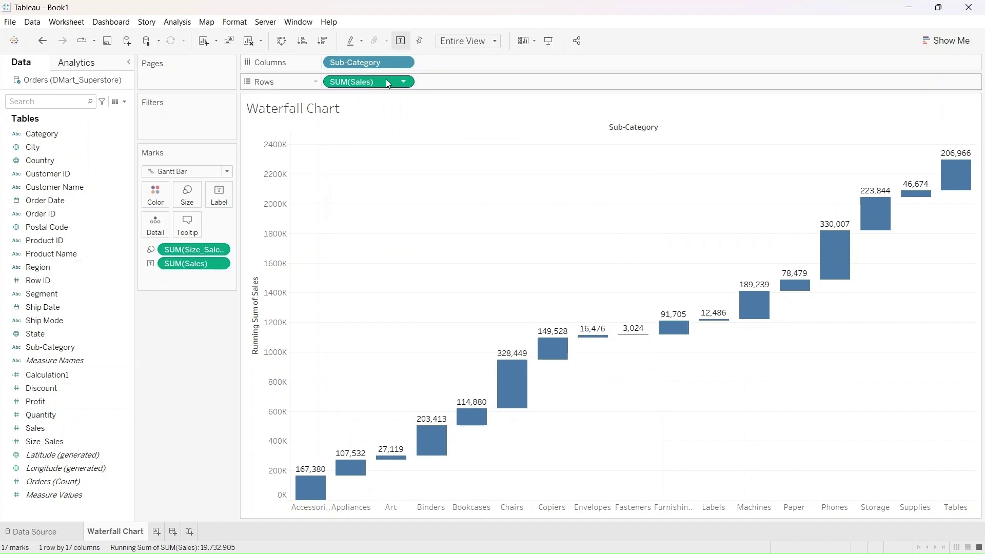
Try coloring the bars by the running total of Sales and by Sub-Category, undoing the Sub-Category coloring.
{"action": "left_click_drag", "start_coordinate": [369, 84], "coordinate": [160, 194]}
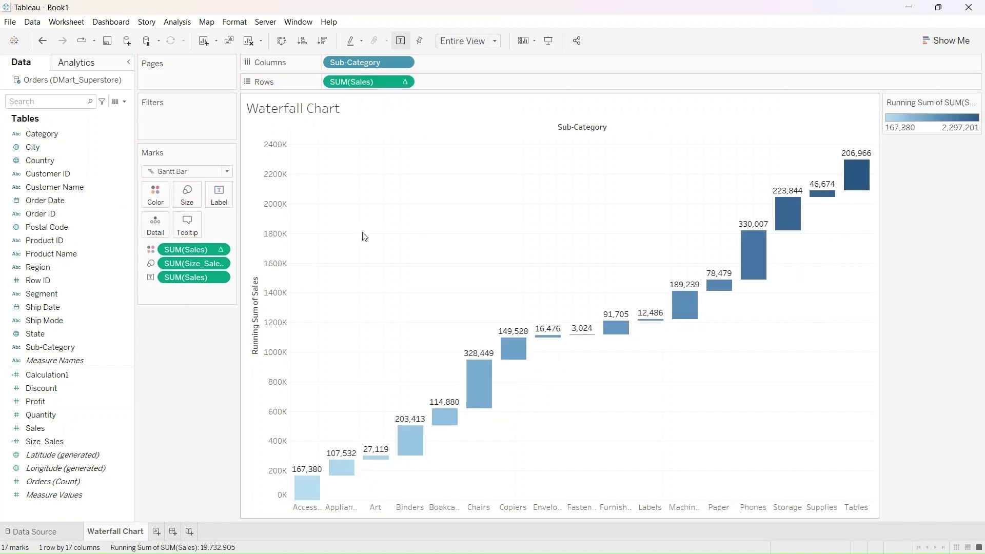
{"action": "left_click_drag", "start_coordinate": [359, 63], "coordinate": [152, 199]}
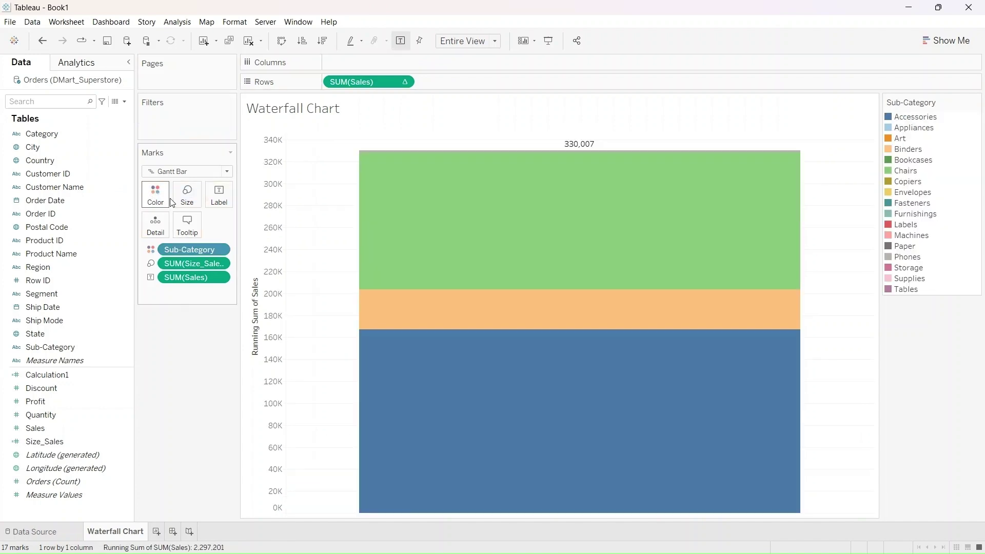
{"action": "key", "text": "ctrl+z"}
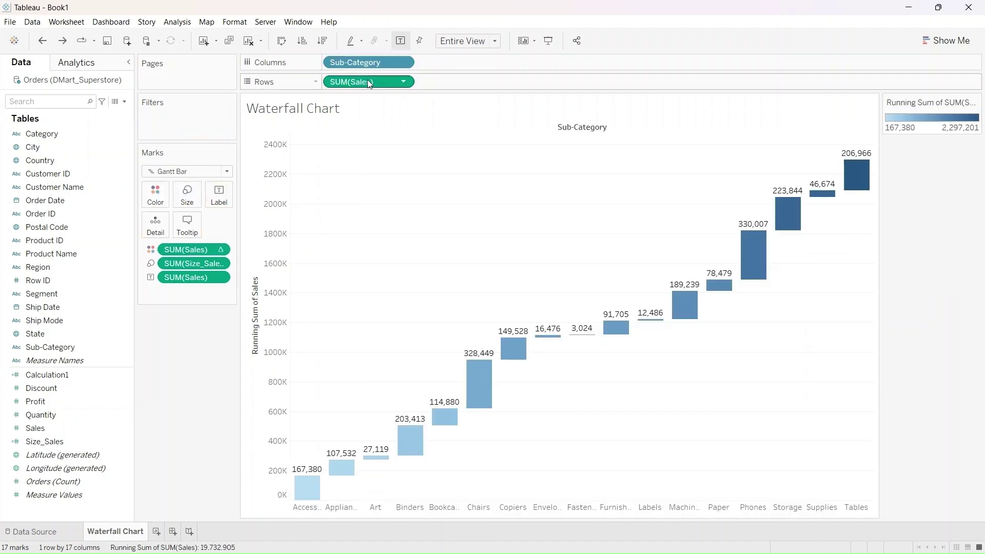
{"action": "left_click_drag", "start_coordinate": [366, 66], "coordinate": [160, 197]}
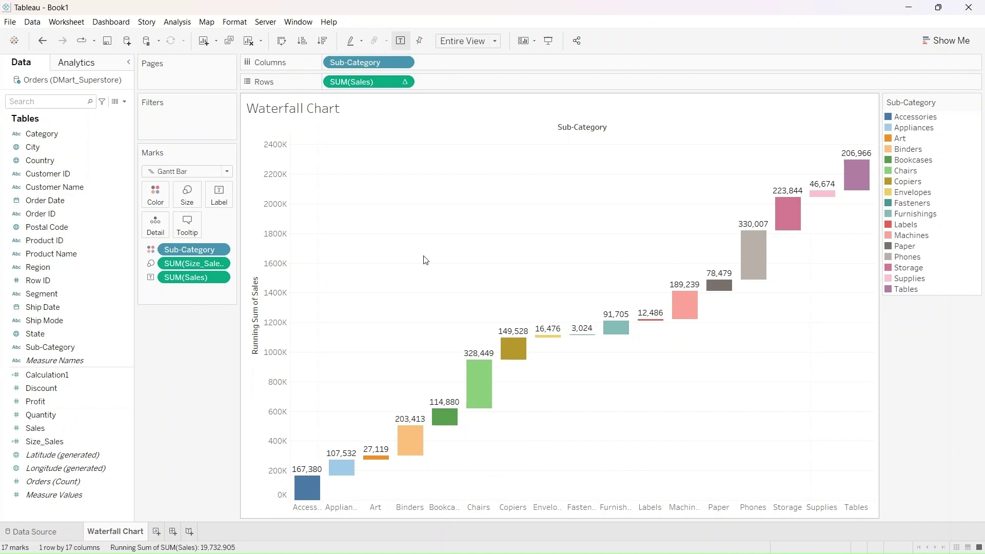
{"action": "key", "text": "ctrl+z"}
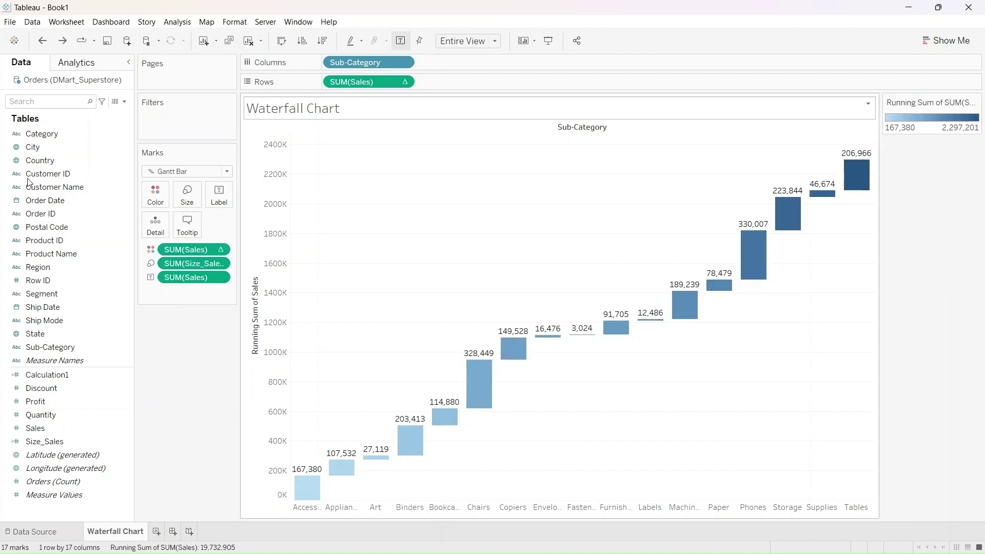
Try coloring the bars by Category and remove that field from the color encoding.
{"action": "left_click", "coordinate": [30, 133]}
{"action": "left_click_drag", "start_coordinate": [32, 139], "coordinate": [152, 195]}
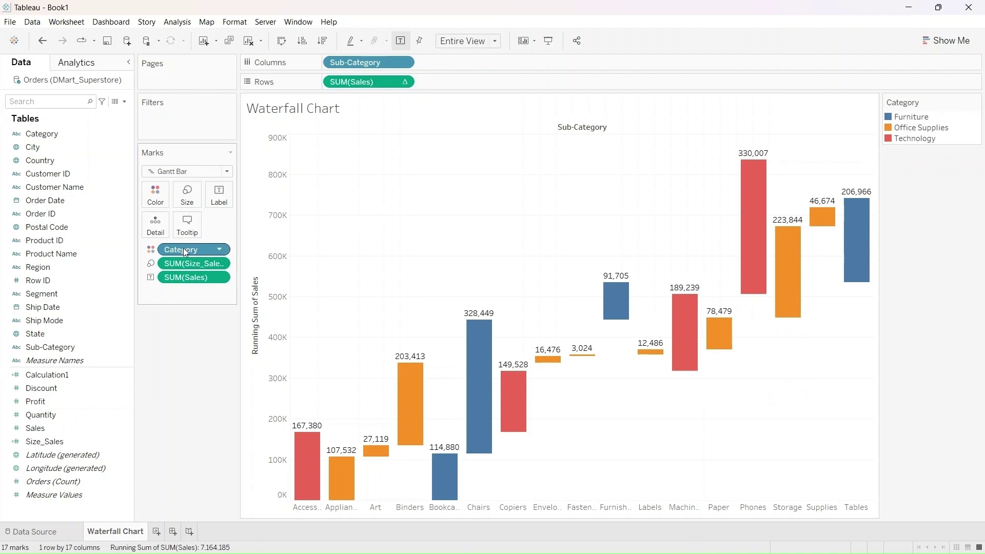
{"action": "left_click_drag", "start_coordinate": [183, 249], "coordinate": [69, 255]}
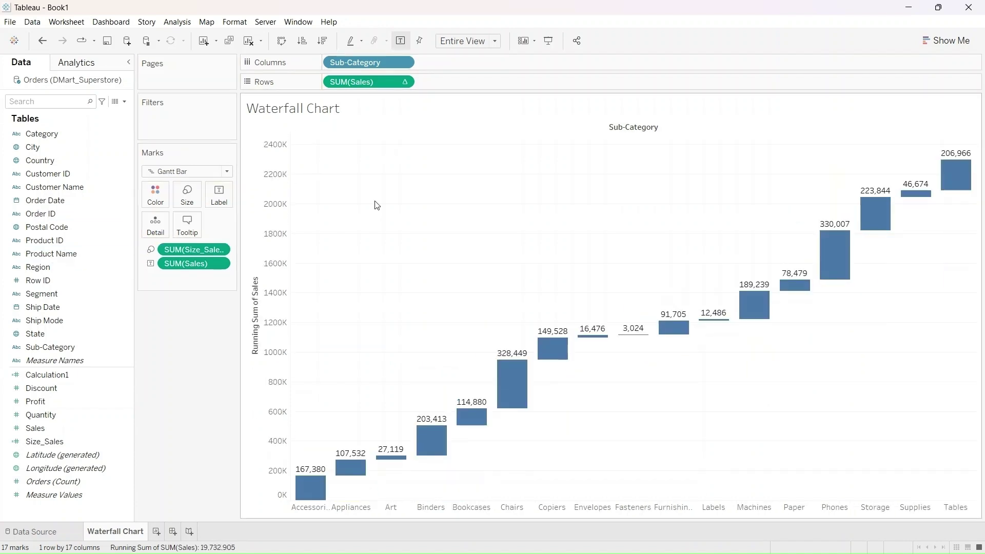
Color the bars by the running total of Sales, keeping the measure on Rows.
{"action": "mouse_move", "coordinate": [377, 83]}
{"action": "left_mouse_down"}
{"action": "mouse_move", "coordinate": [117, 207]}
{"action": "mouse_move", "coordinate": [156, 190]}
{"action": "left_mouse_up"}
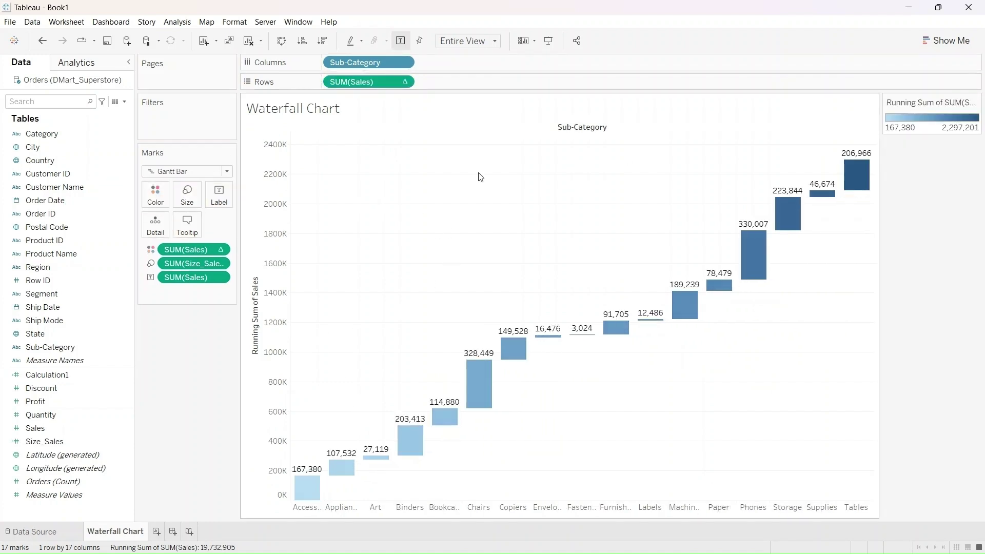
Set the grid lines for the rows to None.
{"action": "right_click", "coordinate": [421, 262]}
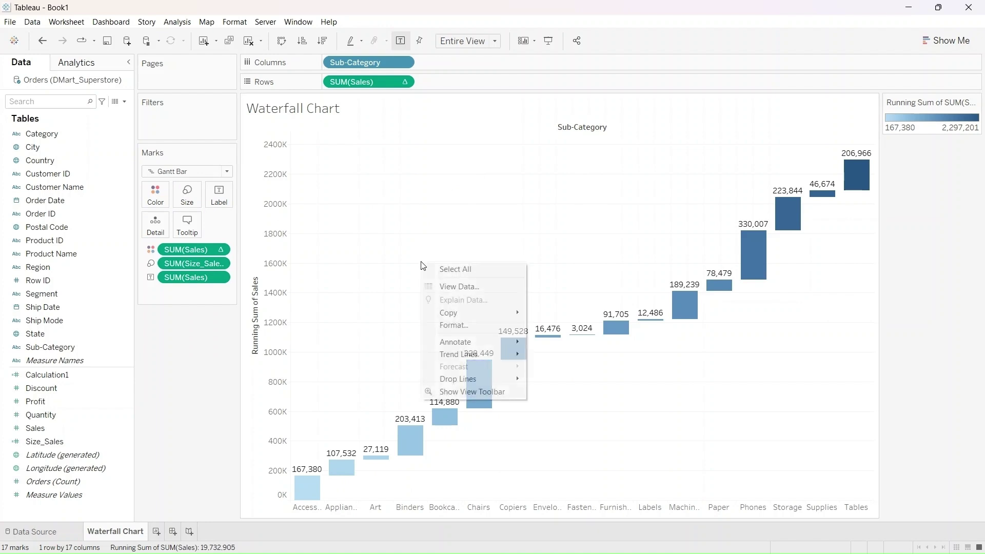
{"action": "left_click", "coordinate": [477, 325]}
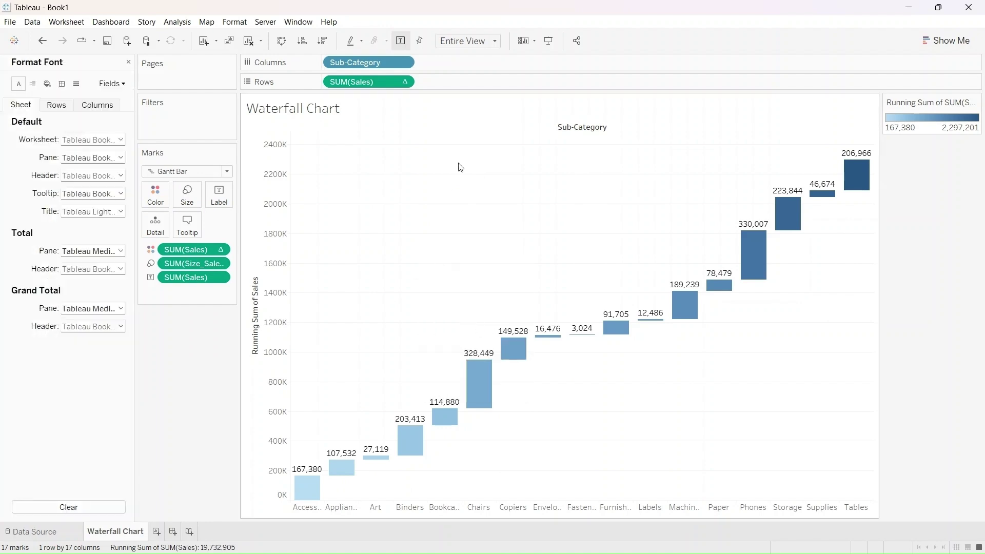
{"action": "left_click", "coordinate": [56, 106]}
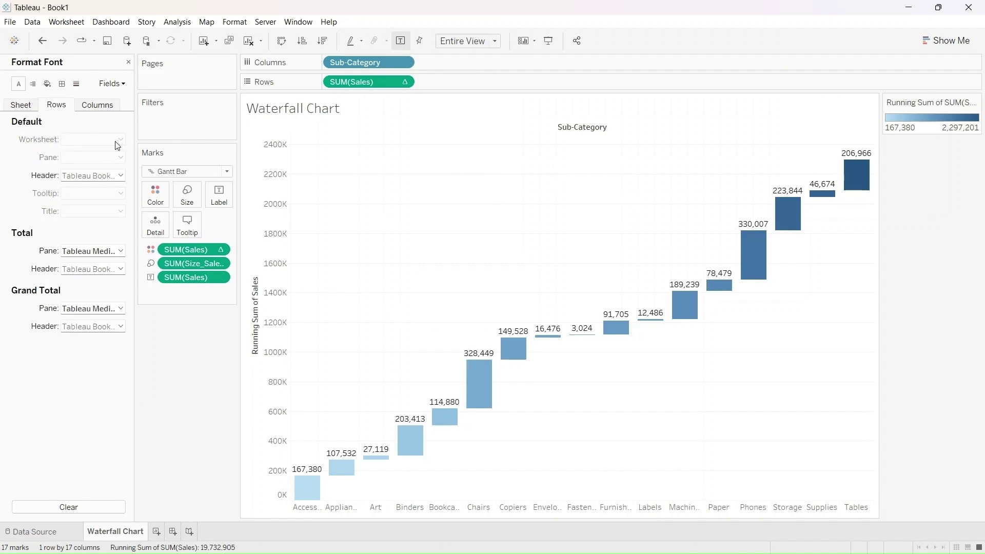
{"action": "left_click", "coordinate": [76, 85]}
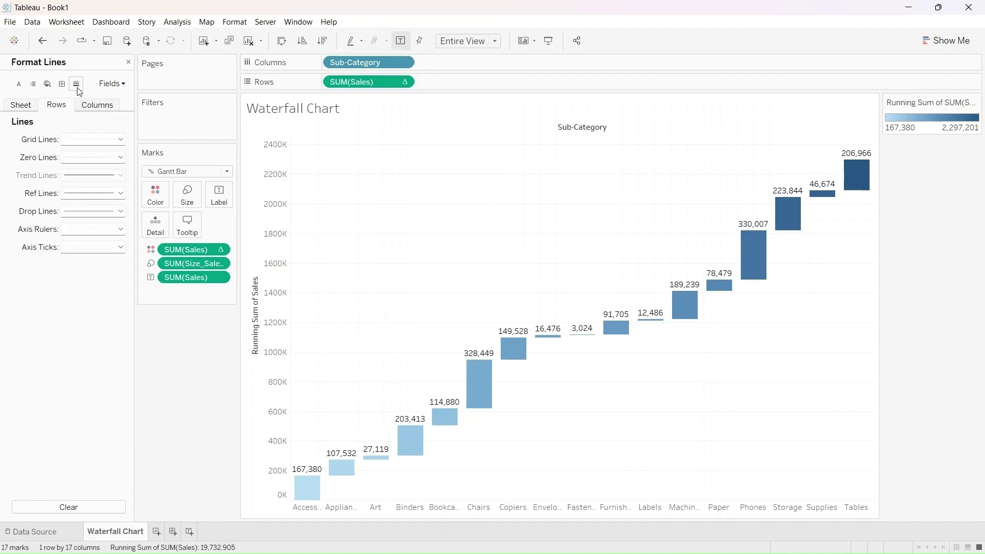
{"action": "left_click", "coordinate": [120, 139]}
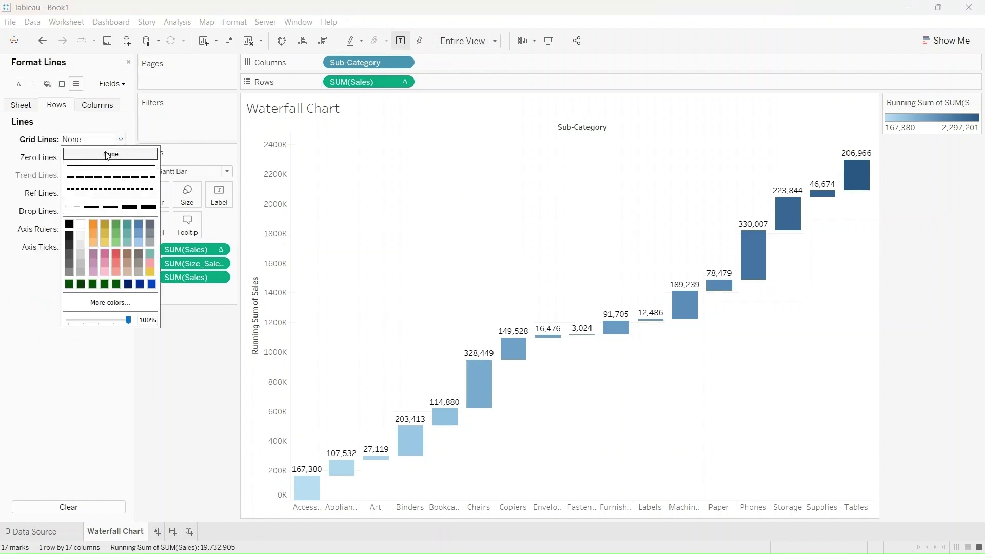
{"action": "left_click", "coordinate": [228, 411]}
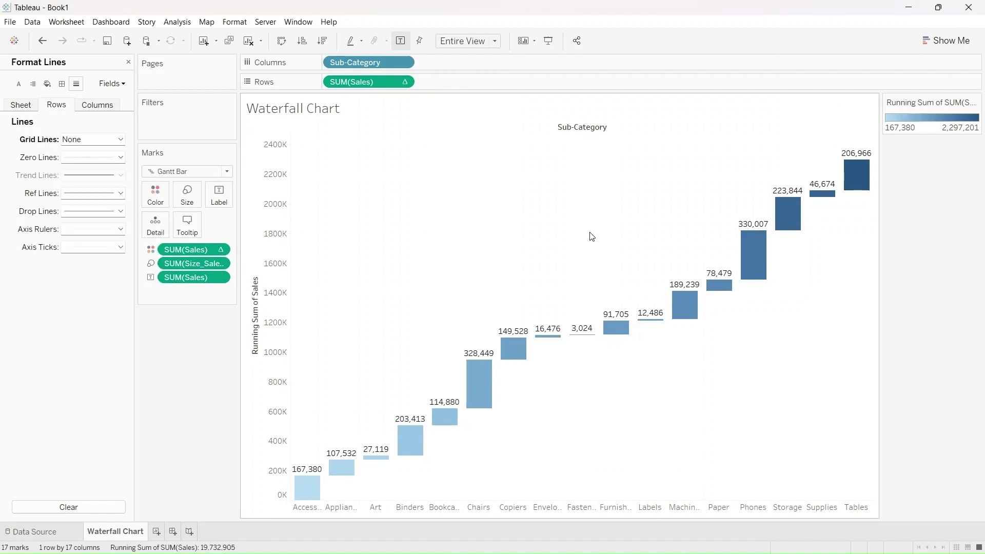
Replace the chart title with "Profit by Sub-Category".
{"action": "double_click", "coordinate": [298, 113]}
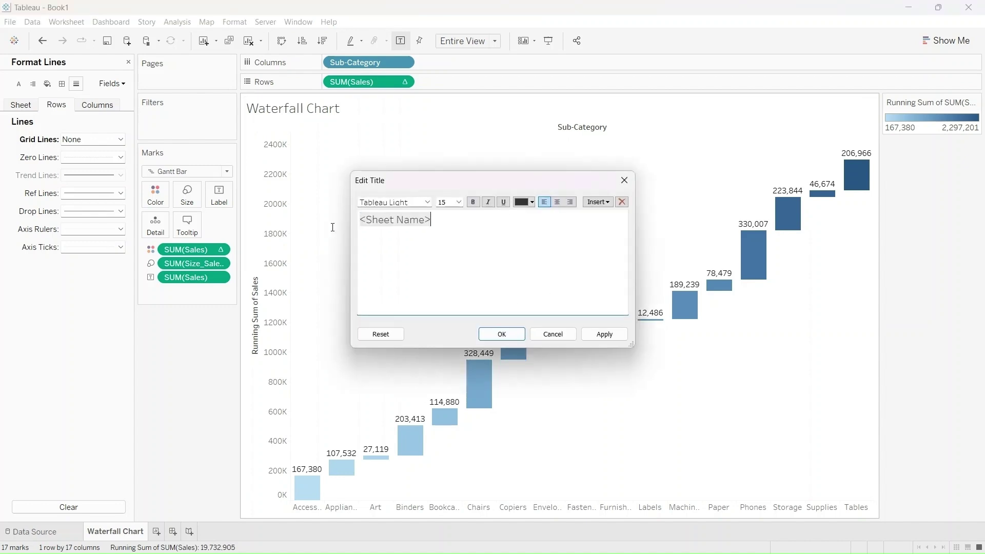
{"action": "key", "text": "ctrl+a"}
{"action": "type", "text": "P"}
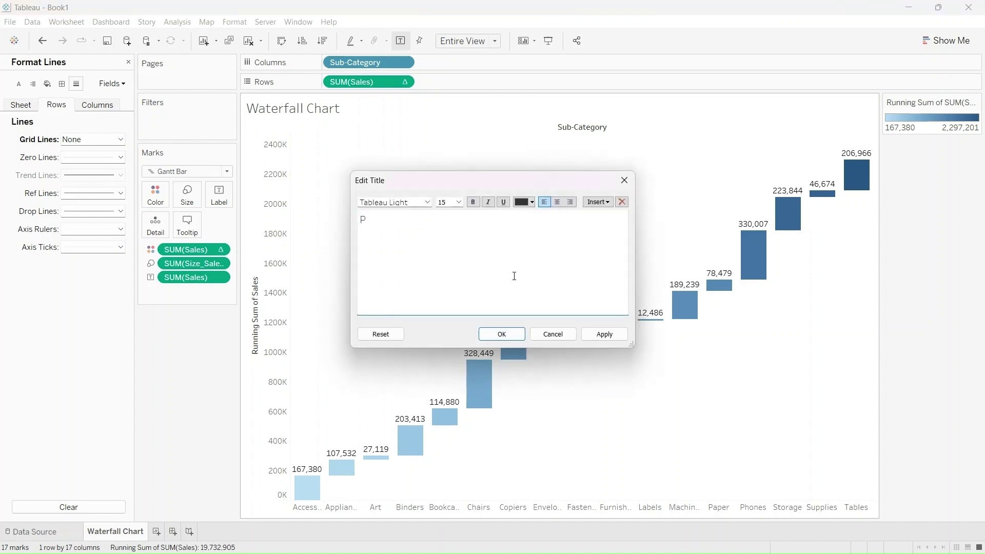
{"action": "type", "text": "rofit by Sub-Category"}
{"action": "left_click", "coordinate": [507, 336]}
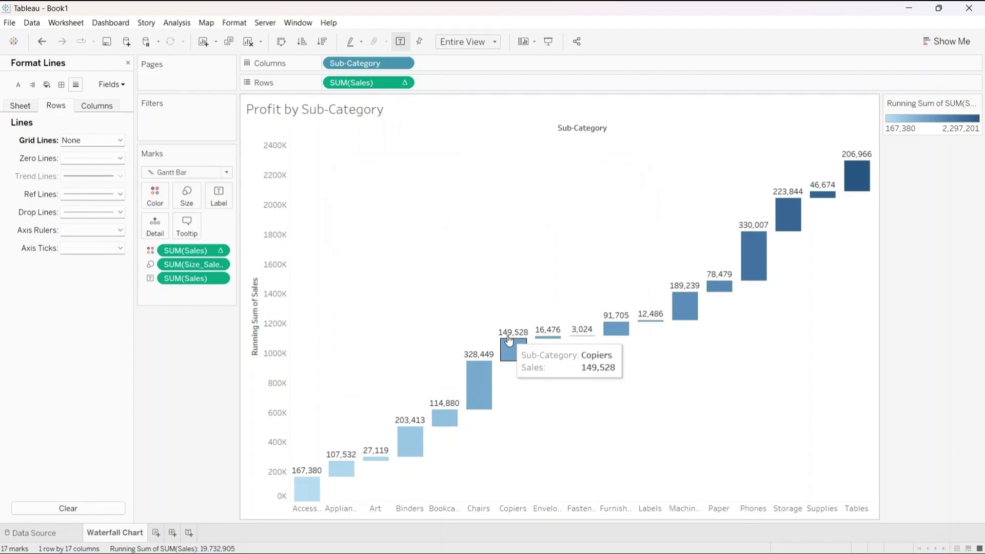